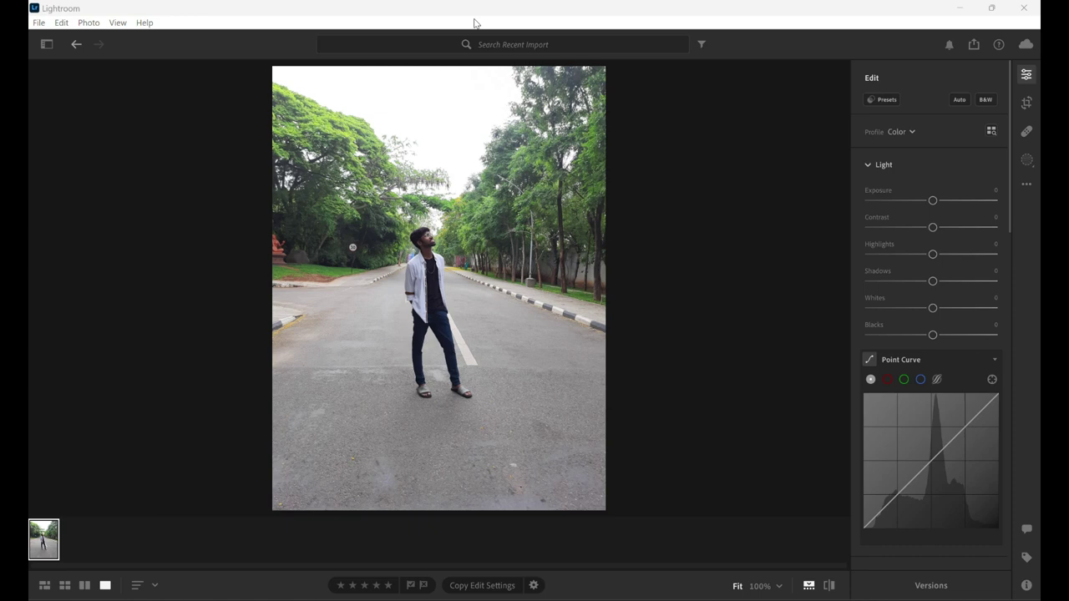
# Step: Open the street portrait in single view with the edit adjustments showing
pyautogui.press('g')
pyautogui.doubleClick(72, 145)
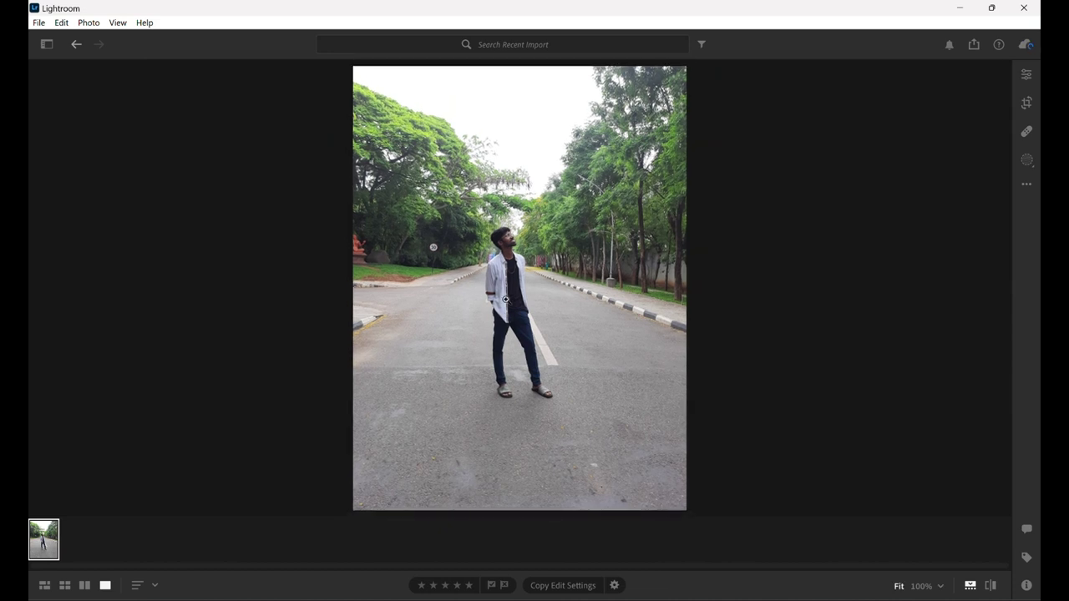
pyautogui.click(1025, 74)
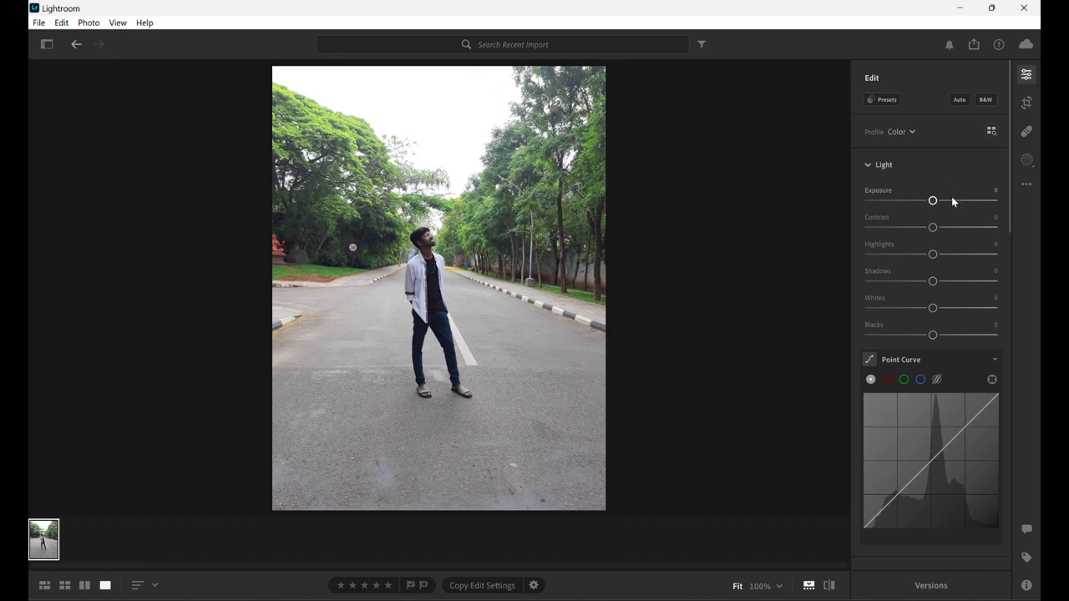
# Step: Set Exposure to +1.00 and Contrast to +10
pyautogui.click(950, 200)
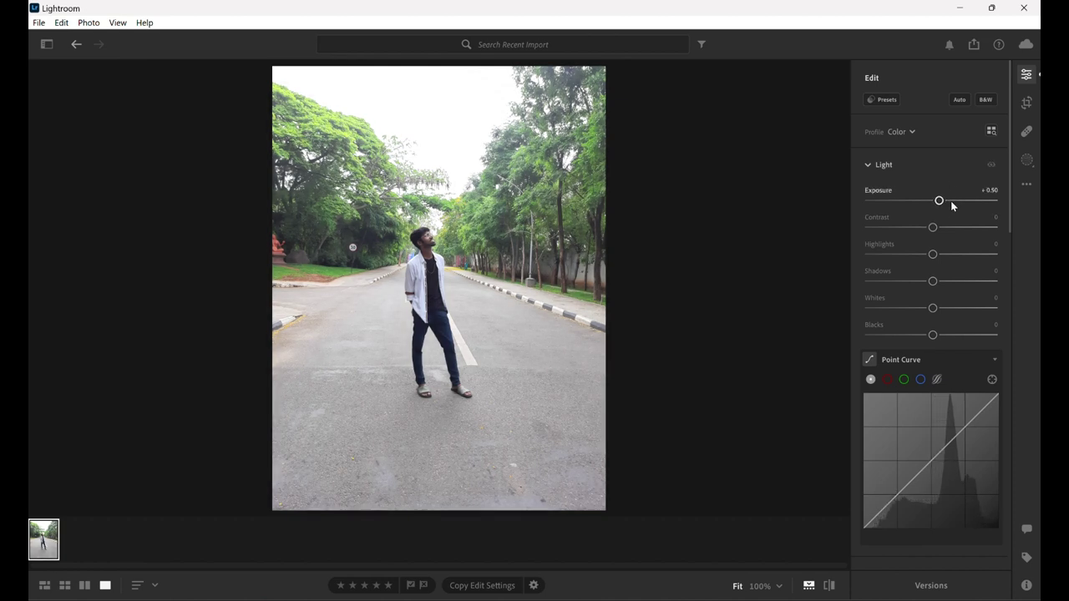
pyautogui.click(950, 200)
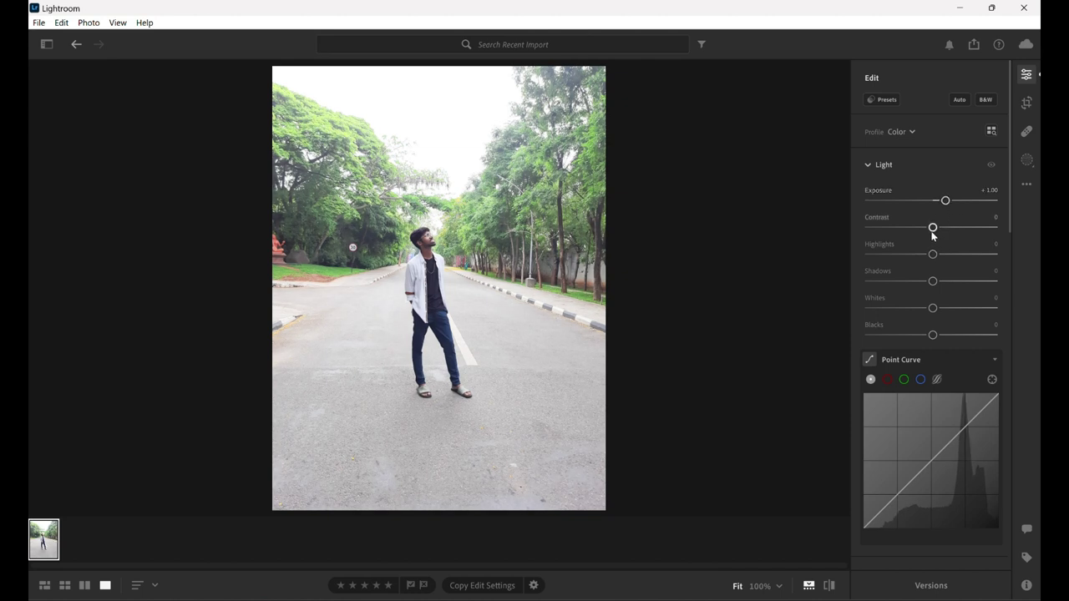
pyautogui.moveTo(932, 233); pyautogui.dragTo(936, 235)
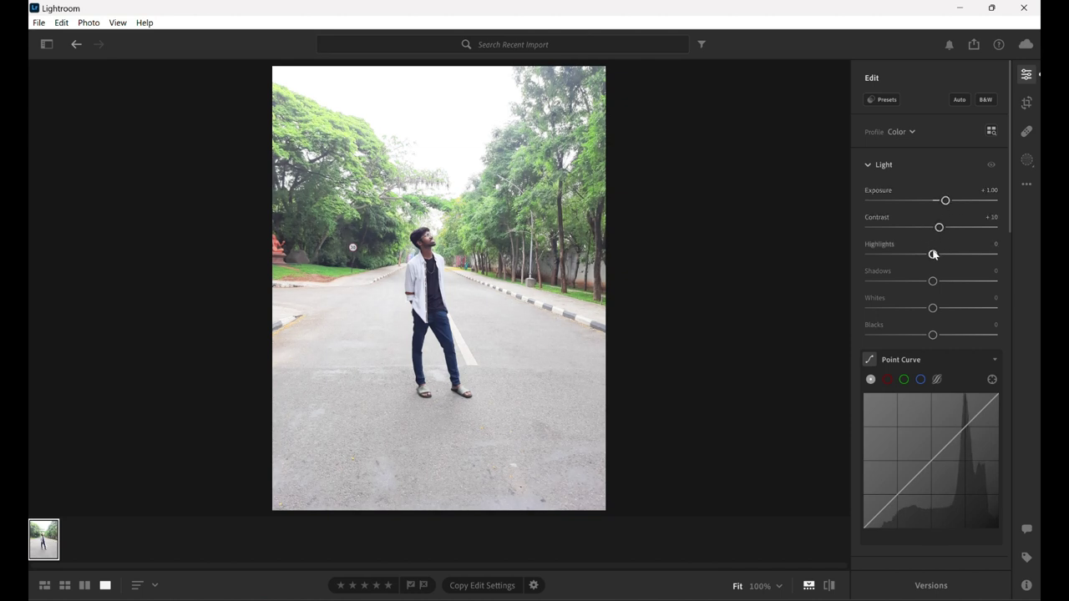
# Step: Set Highlights +50, Shadows +45, Whites +40 and Blacks −40
pyautogui.scroll(1, 934, 255)
pyautogui.scroll(2, 934, 255)
pyautogui.scroll(2, 933, 254)
pyautogui.scroll(2, 933, 255)
pyautogui.scroll(2, 934, 254)
pyautogui.scroll(1, 934, 254)
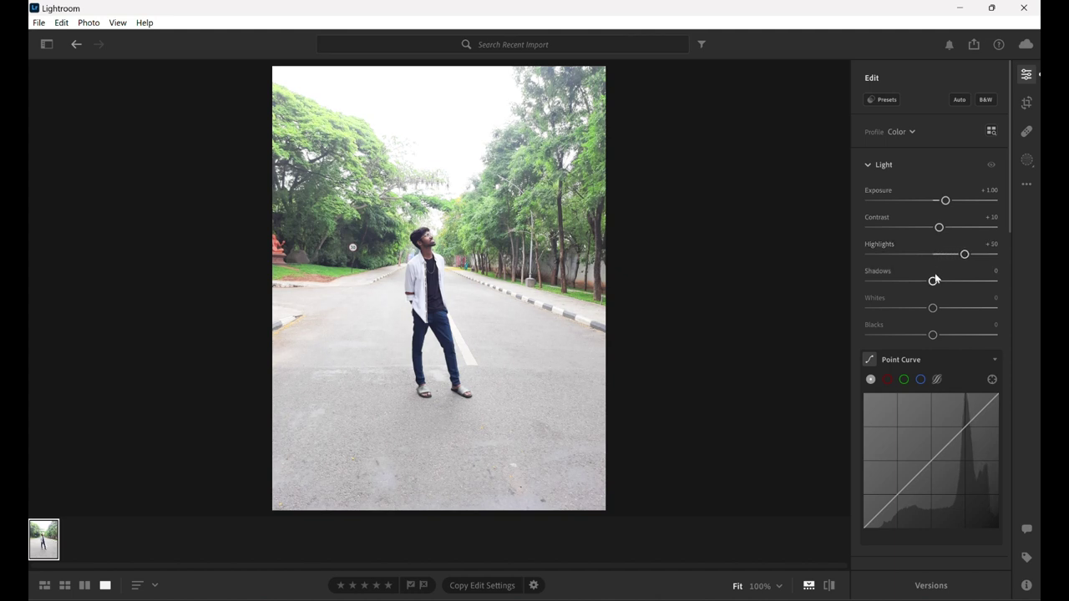
pyautogui.scroll(1, 933, 289)
pyautogui.scroll(3, 934, 289)
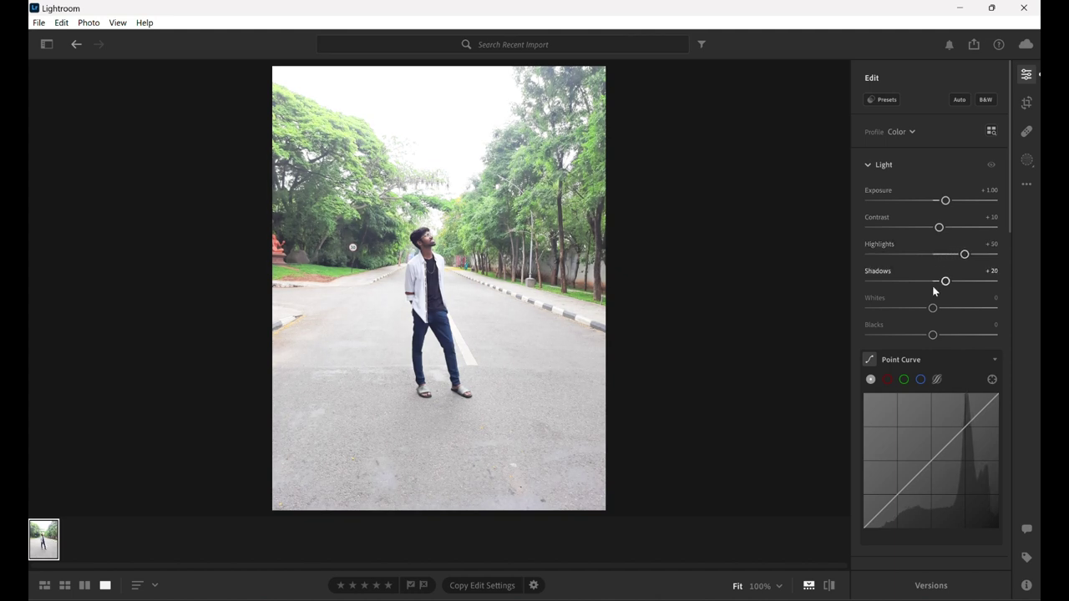
pyautogui.scroll(2, 934, 289)
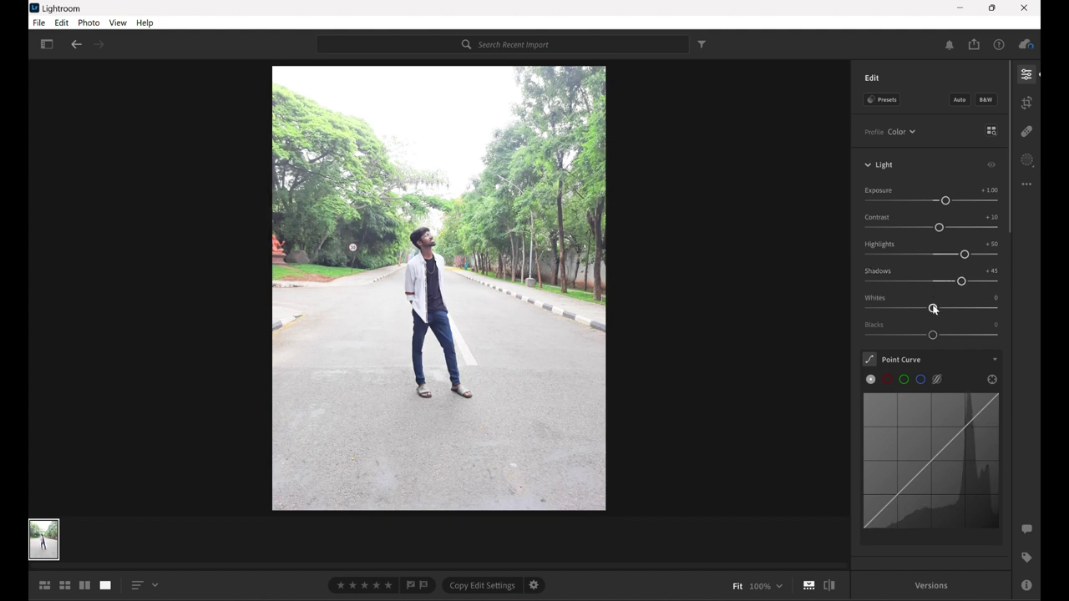
pyautogui.scroll(1, 933, 309)
pyautogui.scroll(2, 934, 309)
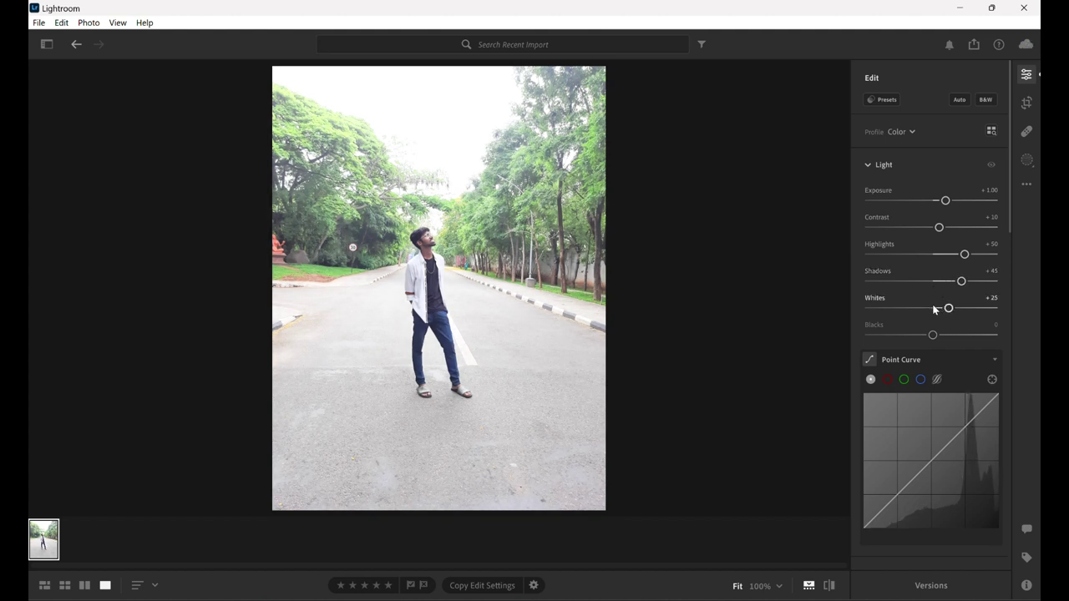
pyautogui.scroll(4, 933, 309)
pyautogui.scroll(1, 933, 309)
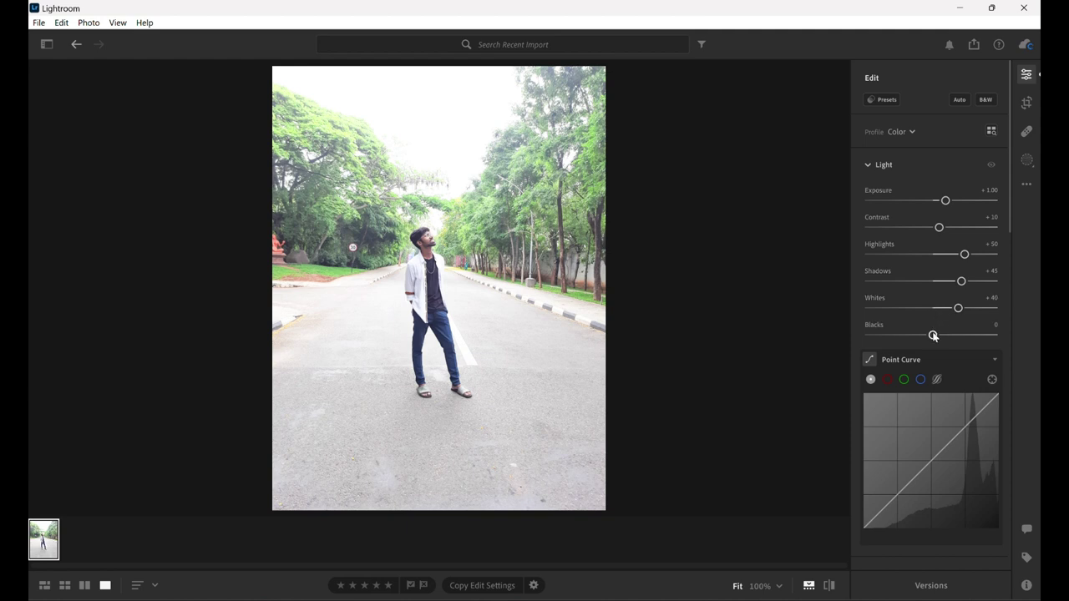
pyautogui.scroll(-1, 933, 336)
pyautogui.scroll(-3, 934, 335)
pyautogui.scroll(-1, 933, 336)
pyautogui.scroll(-2, 933, 336)
pyautogui.scroll(-1, 934, 335)
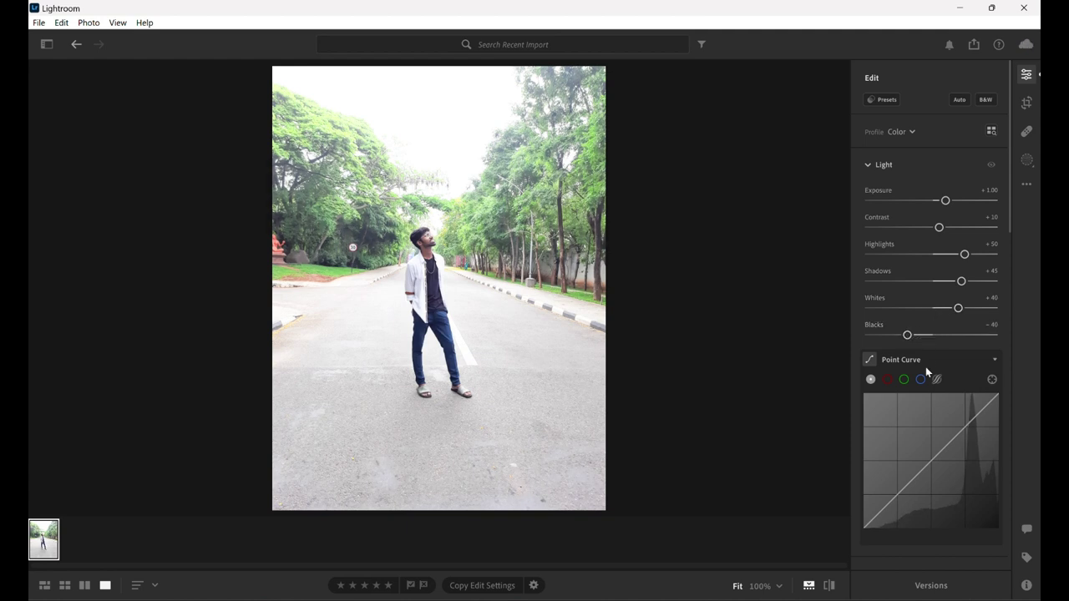
pyautogui.scroll(-5, 922, 380)
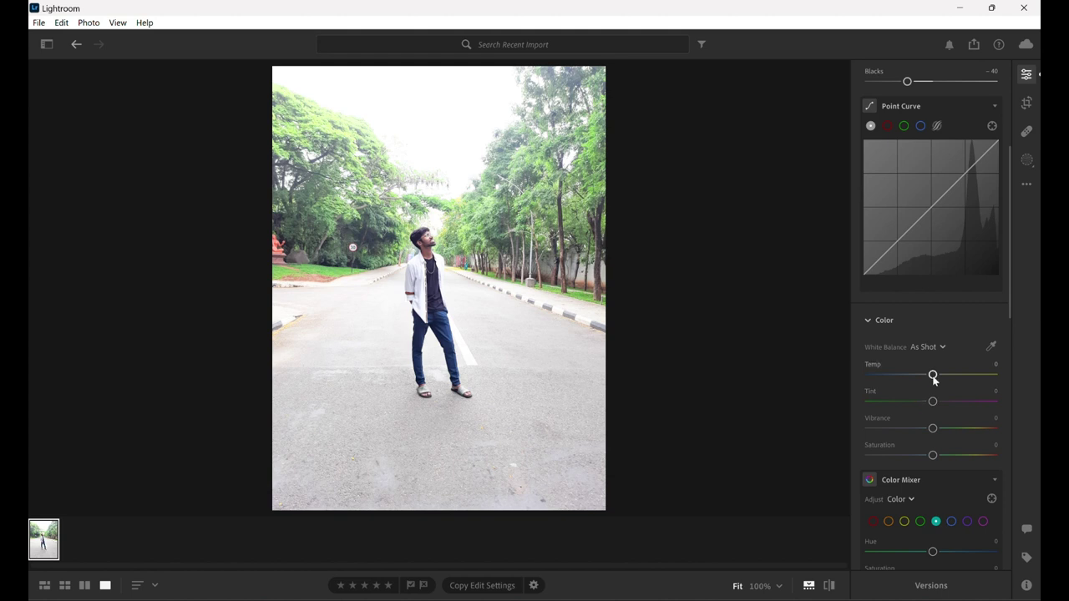
# Step: Set Temp −5, Tint −10, Vibrance +30 and Saturation +25 in the Color panel
pyautogui.scroll(-1, 933, 380)
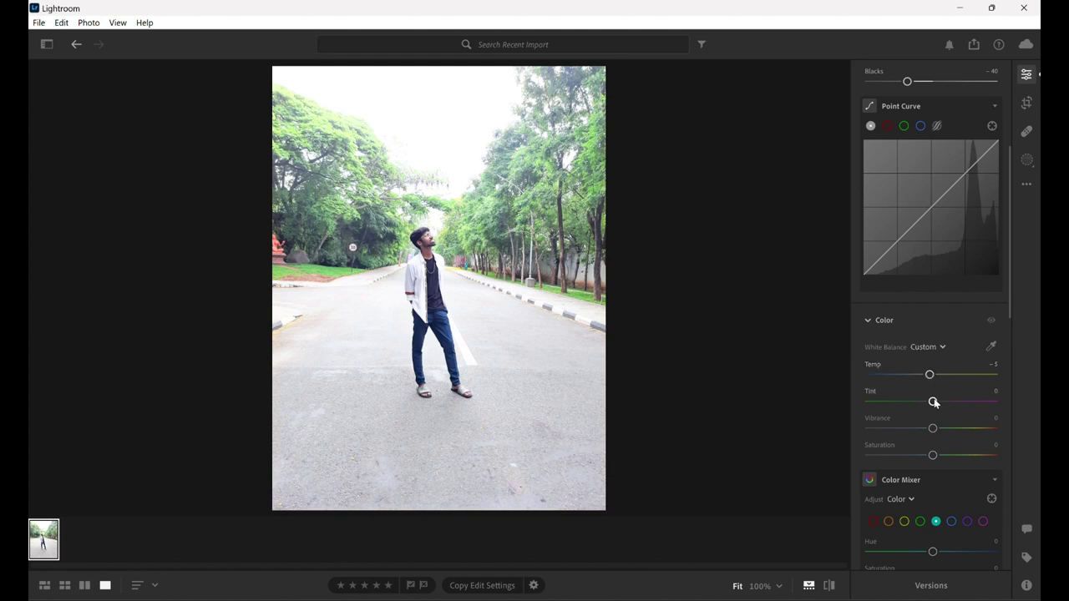
pyautogui.scroll(-2, 934, 402)
pyautogui.scroll(1, 933, 428)
pyautogui.scroll(1, 933, 429)
pyautogui.scroll(2, 935, 428)
pyautogui.scroll(1, 935, 429)
pyautogui.scroll(1, 935, 429)
pyautogui.scroll(2, 933, 455)
pyautogui.scroll(1, 934, 455)
pyautogui.scroll(1, 935, 455)
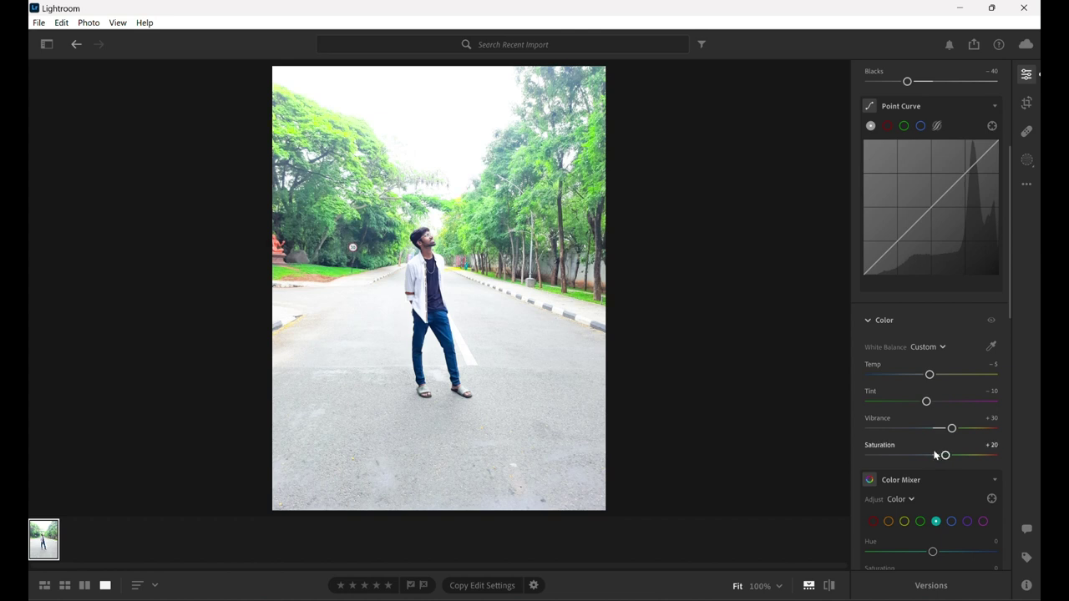
pyautogui.scroll(1, 935, 455)
pyautogui.scroll(-3, 927, 477)
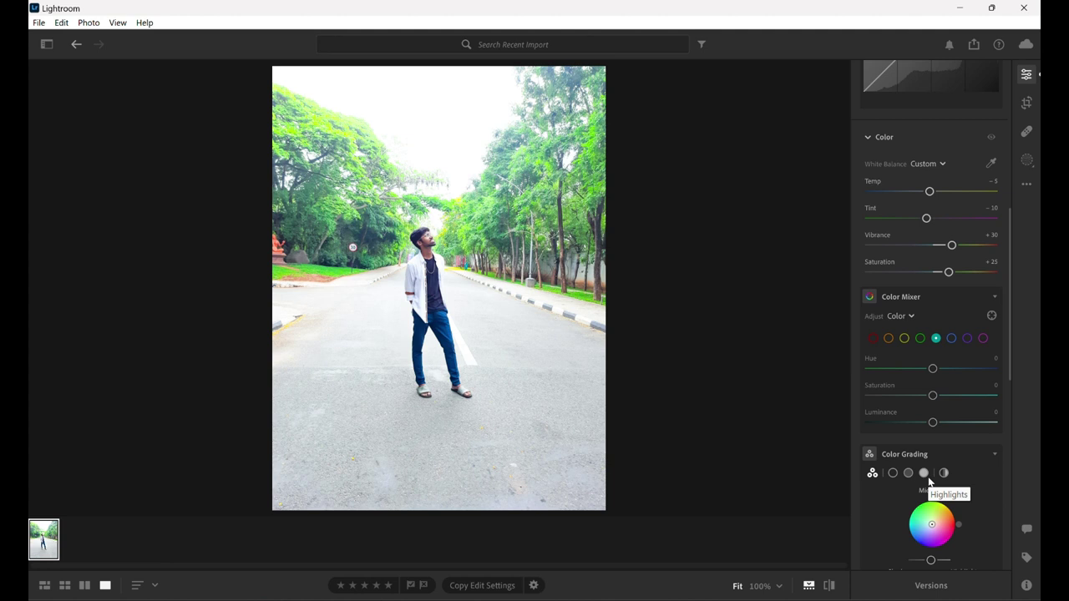
# Step: Brighten the orange tones slightly and shift the green hue to −100
pyautogui.click(888, 338)
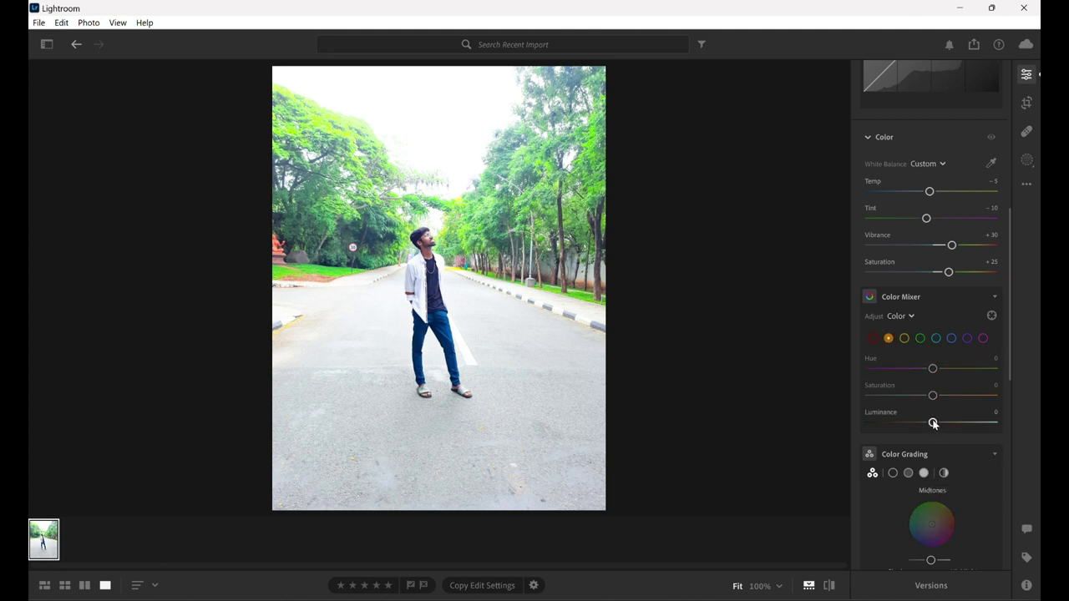
pyautogui.moveTo(932, 423); pyautogui.dragTo(949, 422)
pyautogui.click(903, 339)
pyautogui.click(919, 338)
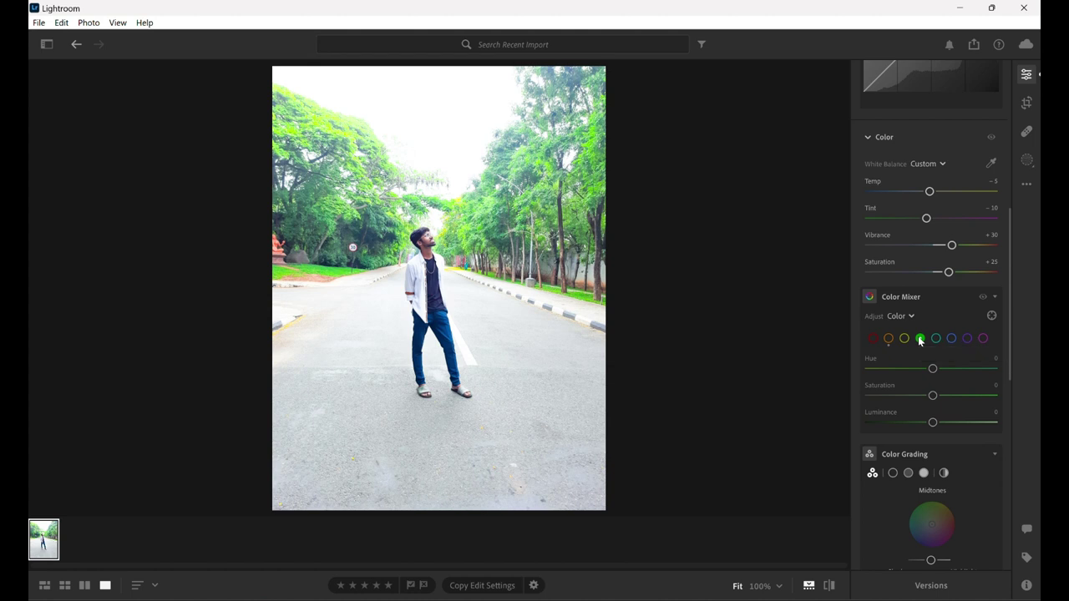
pyautogui.moveTo(935, 369); pyautogui.dragTo(936, 395)
# Step: Set green saturation +20, then blue saturation +5 and luminance +10
pyautogui.scroll(3, 932, 405)
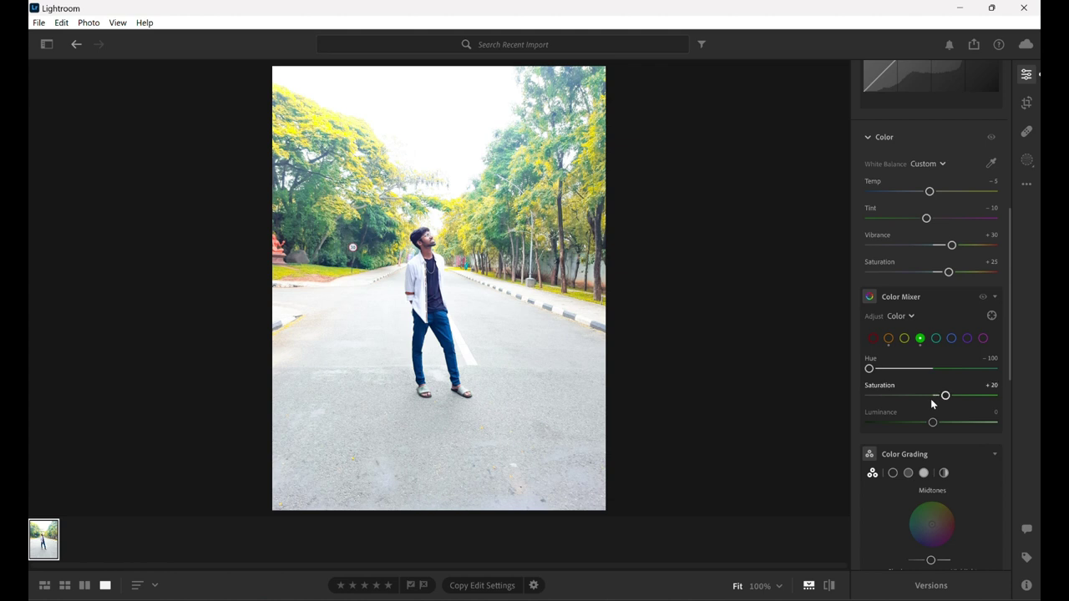
pyautogui.scroll(-3, 931, 403)
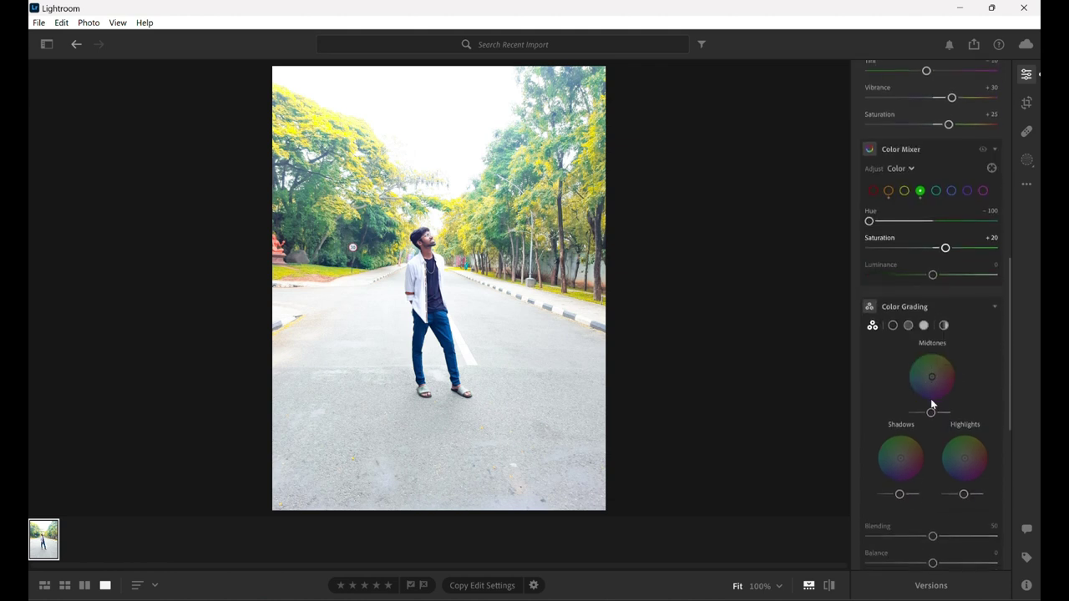
pyautogui.scroll(1, 932, 404)
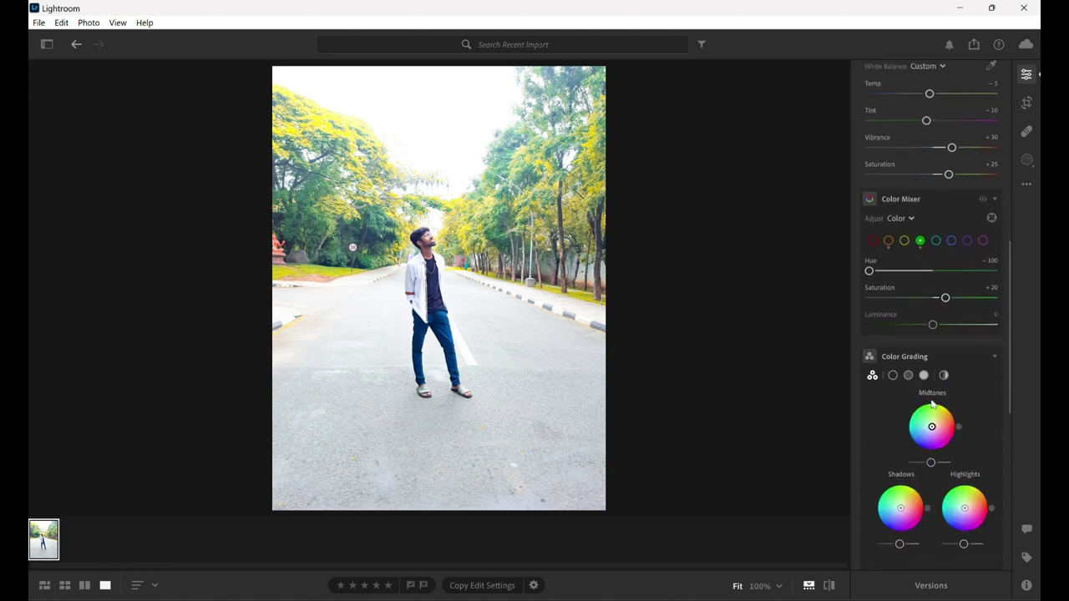
pyautogui.click(951, 240)
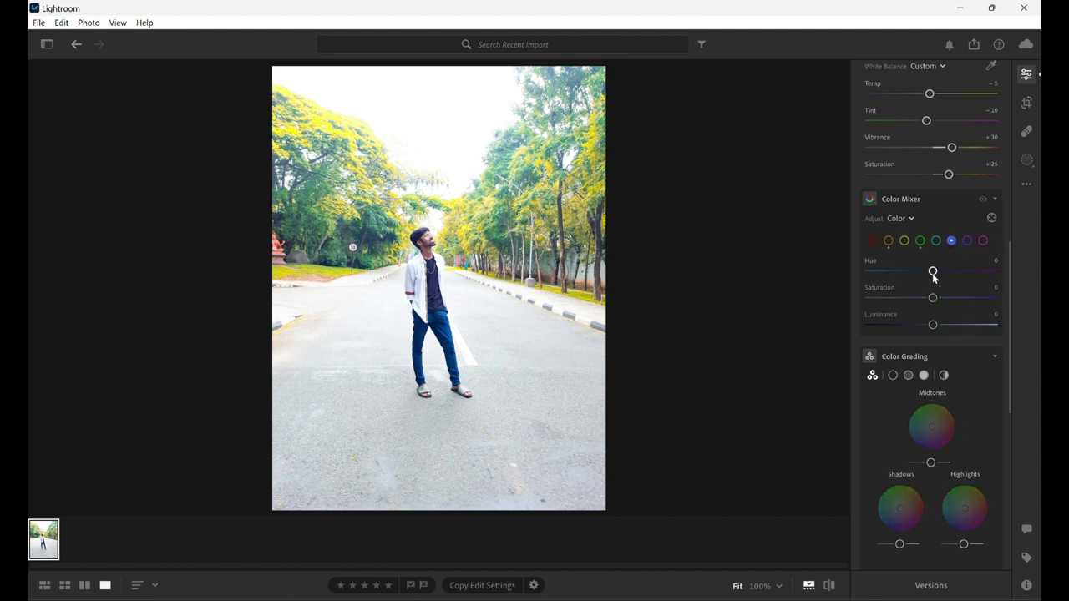
pyautogui.moveTo(935, 271)
pyautogui.mouseDown()
pyautogui.moveTo(969, 271)
pyautogui.moveTo(933, 271)
pyautogui.moveTo(920, 298)
pyautogui.moveTo(935, 298)
pyautogui.moveTo(939, 325)
pyautogui.mouseUp()
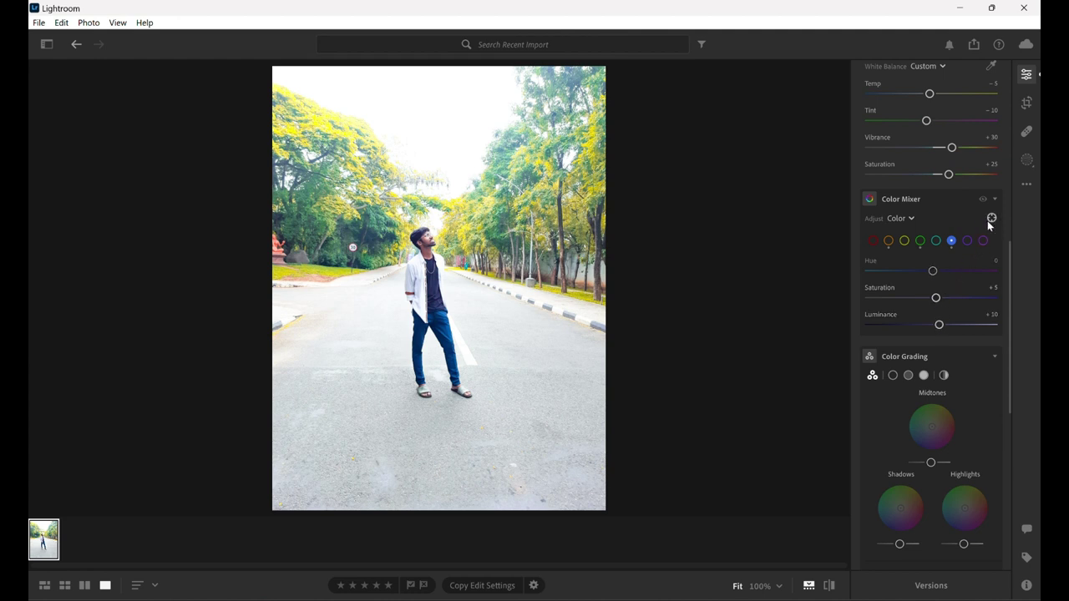
# Step: Try a purple midtone tint in Color Grading, then reset it to neutral
pyautogui.scroll(-1, 971, 366)
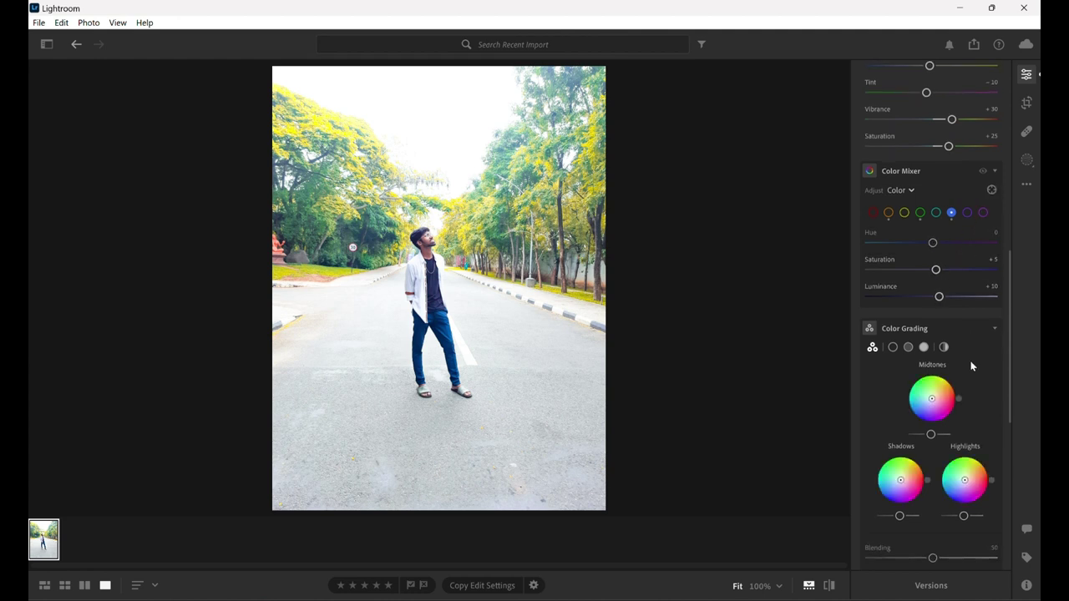
pyautogui.scroll(-5, 971, 365)
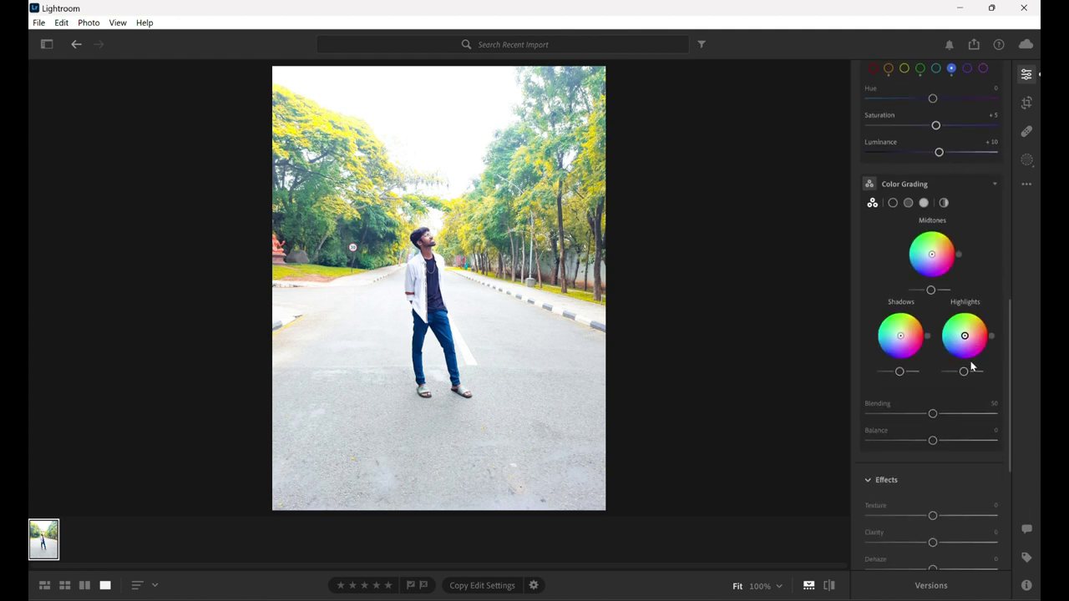
pyautogui.moveTo(932, 253); pyautogui.dragTo(933, 272)
pyautogui.doubleClick(931, 272)
pyautogui.click(994, 183)
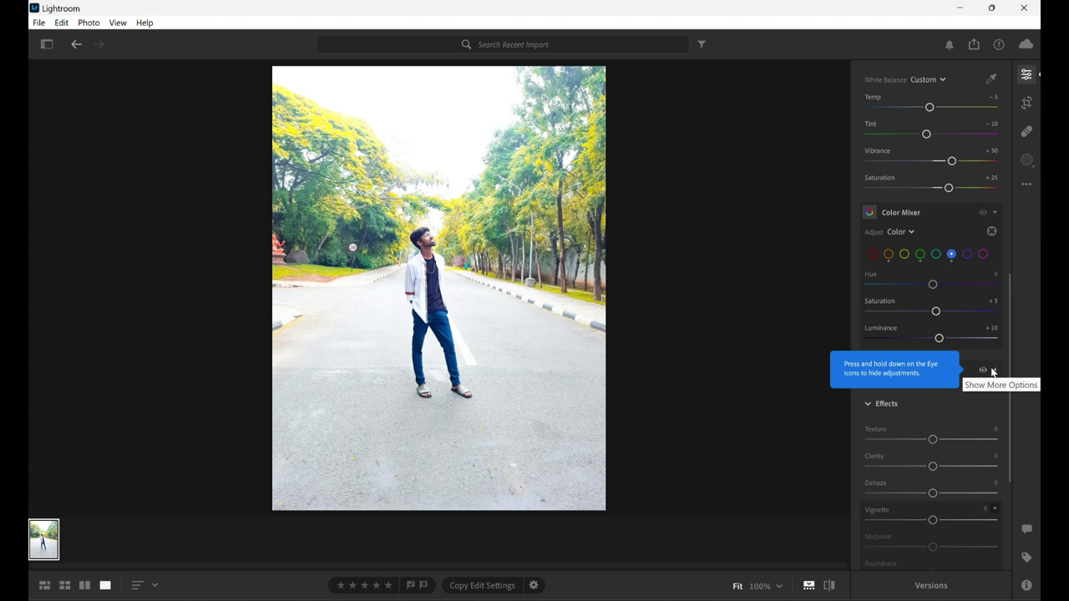
# Step: Set Color Grading Blending to 70 and Balance to +15
pyautogui.scroll(-3, 941, 425)
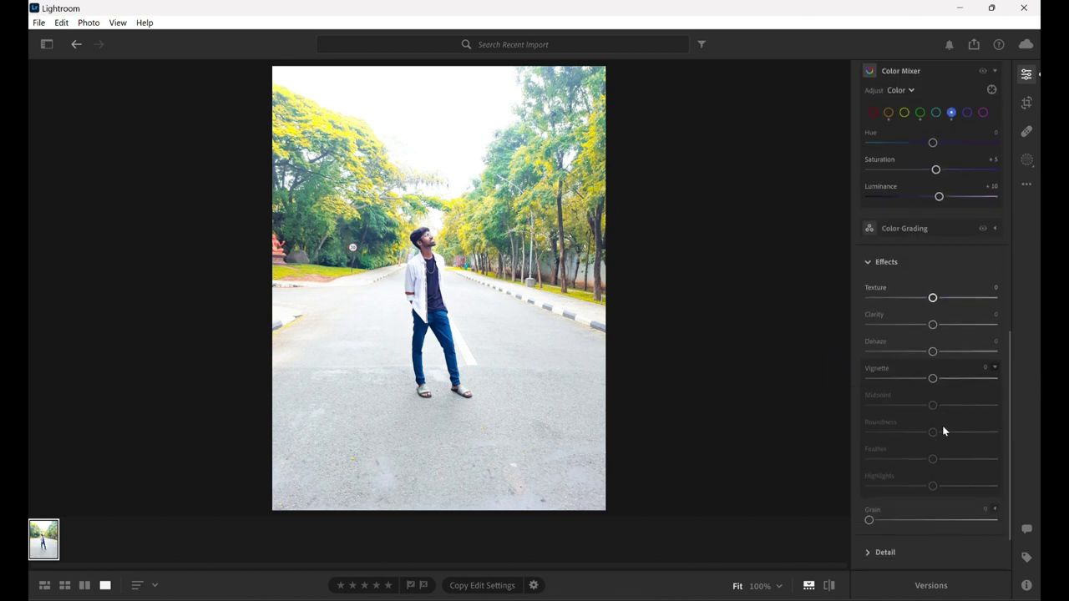
pyautogui.click(993, 228)
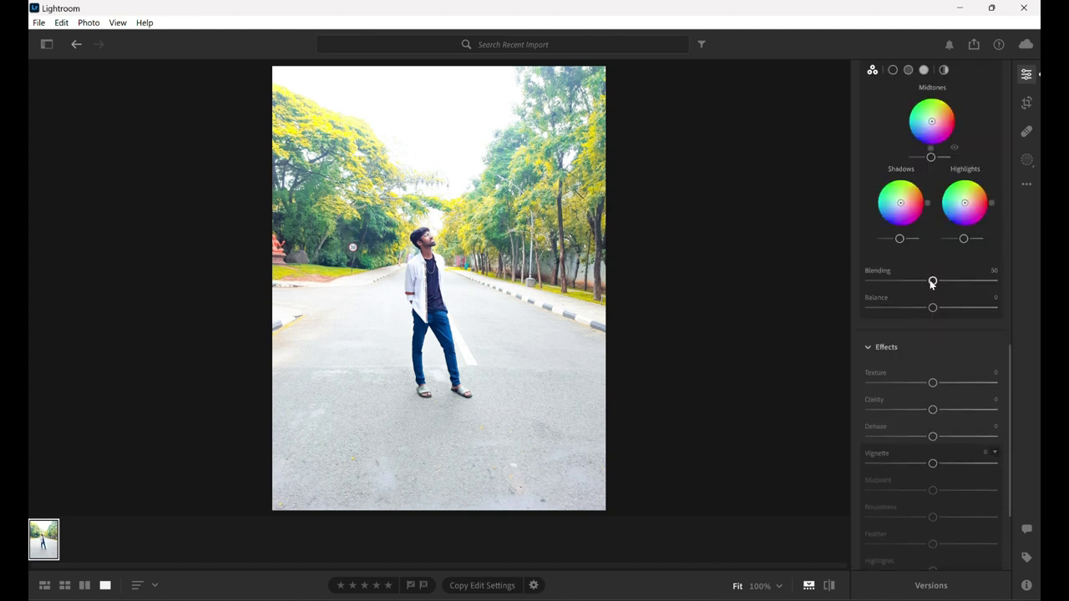
pyautogui.press('Left')
pyautogui.press('Left')
pyautogui.press('Left')
pyautogui.press('Right')
pyautogui.press('Right')
pyautogui.press('Right')
pyautogui.press('Right')
pyautogui.press('Right')
pyautogui.press('Right')
pyautogui.press('Right')
pyautogui.press('Right')
pyautogui.press('Right')
pyautogui.press('Right')
pyautogui.press('Right')
pyautogui.press('Right')
pyautogui.press('Right')
pyautogui.press('Right')
pyautogui.press('Right')
pyautogui.scroll(1, 871, 111)
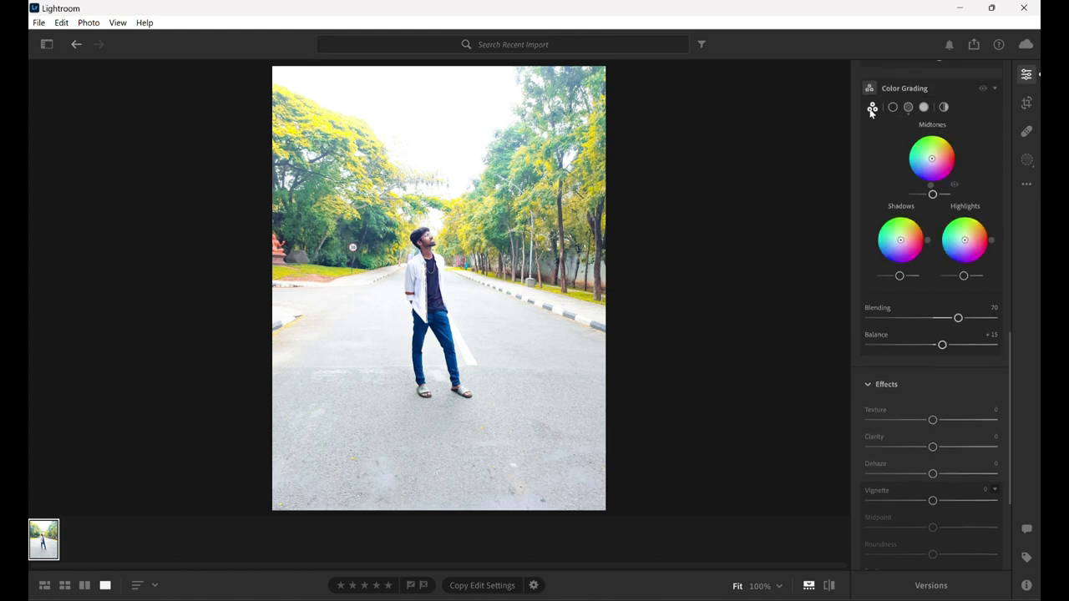
# Step: Darken the shadows grading luminance to −35
pyautogui.click(892, 107)
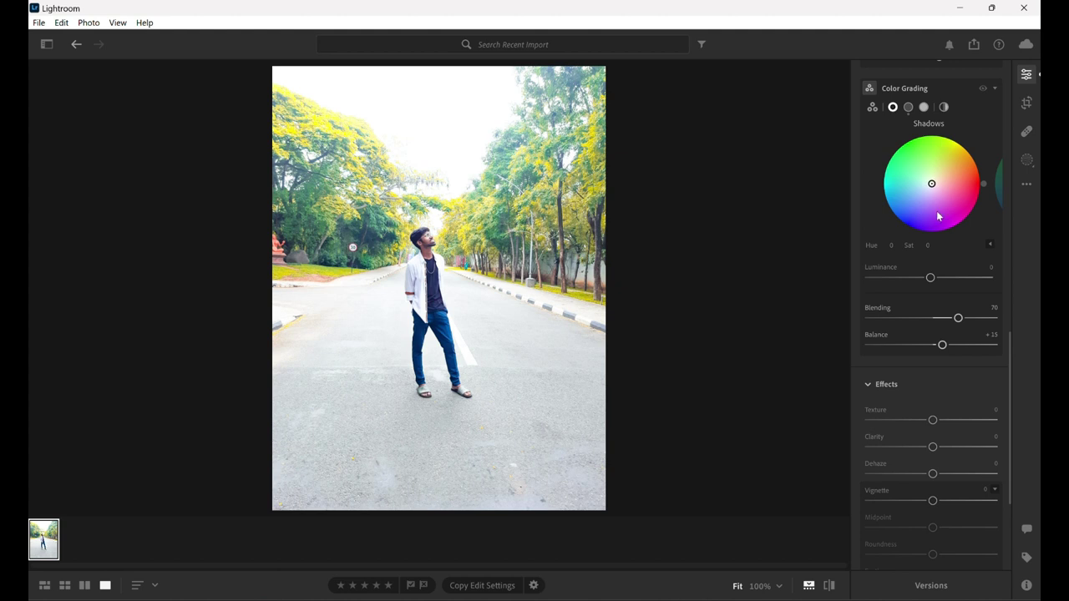
pyautogui.moveTo(930, 277)
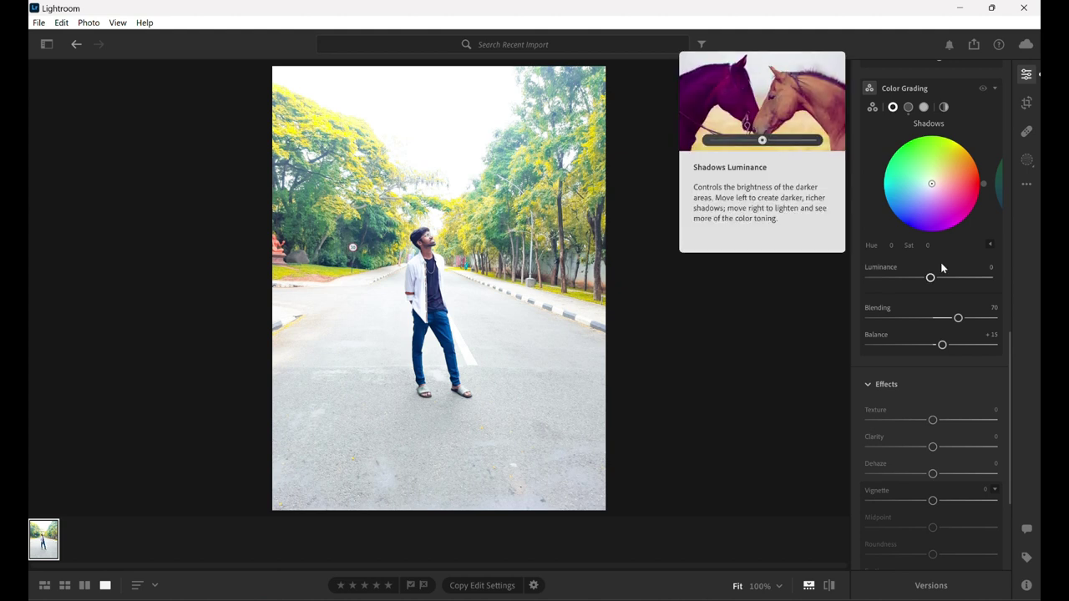
pyautogui.moveTo(929, 278); pyautogui.dragTo(909, 278)
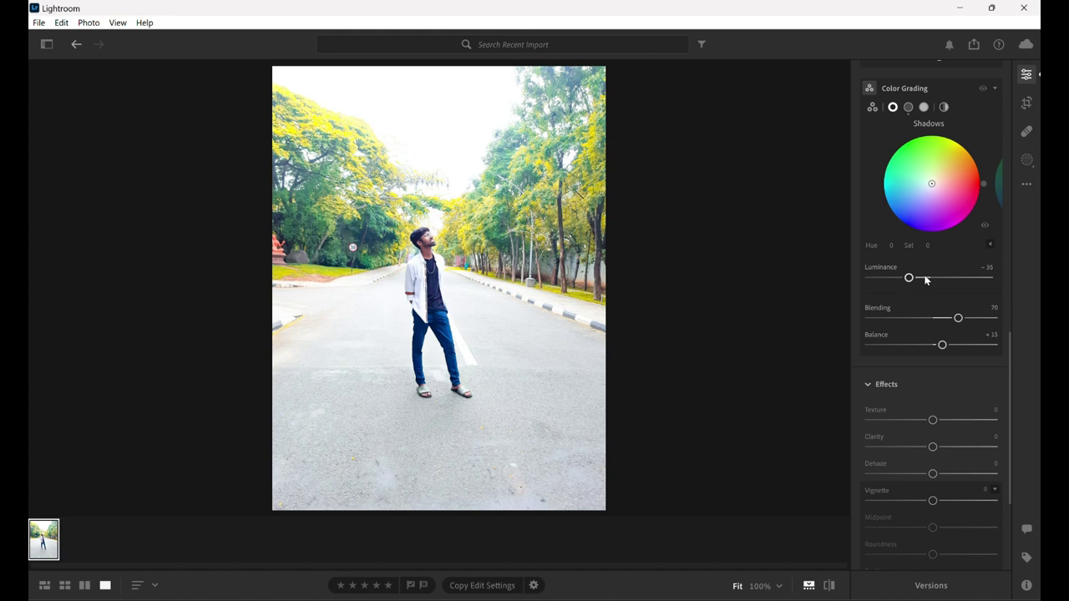
pyautogui.scroll(-3, 978, 203)
pyautogui.scroll(5, 980, 205)
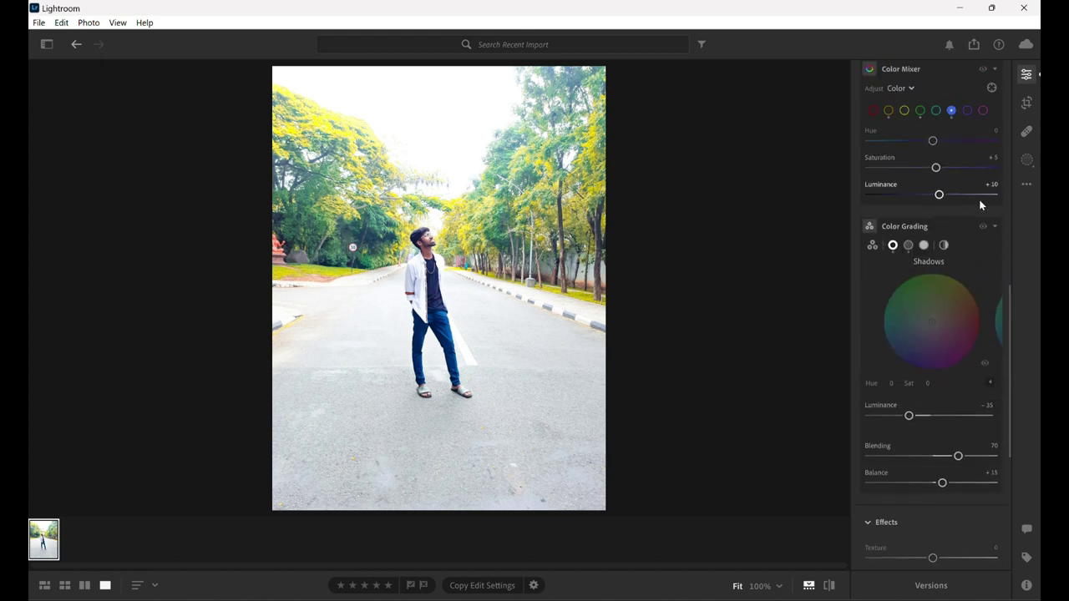
# Step: Grade the midtones to Hue 102, Saturation 40 and Luminance +30
pyautogui.click(908, 245)
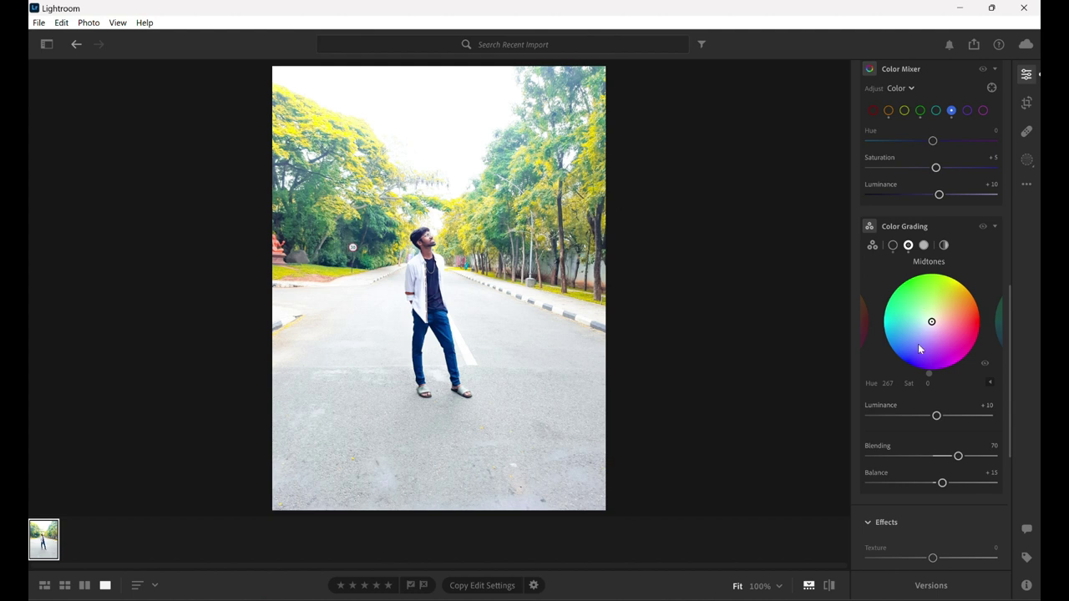
pyautogui.click(989, 381)
pyautogui.press('Left')
pyautogui.press('Left')
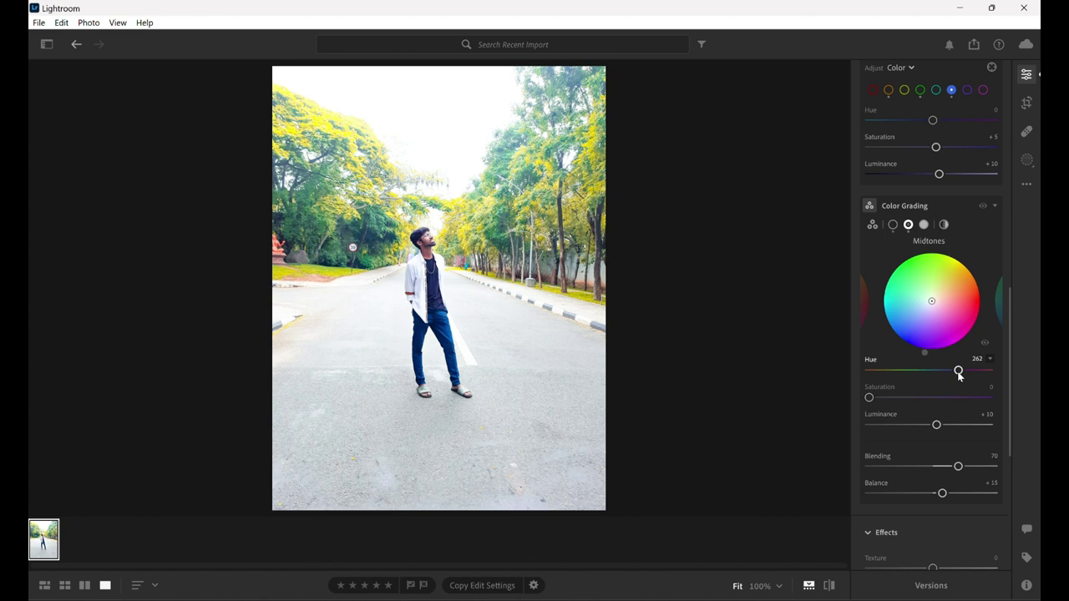
pyautogui.press('Left')
pyautogui.press('Left')
pyautogui.press('Left')
pyautogui.press('Left')
pyautogui.press('Left')
pyautogui.press('Left')
pyautogui.press('Left')
pyautogui.press('Left')
pyautogui.press('Left')
pyautogui.press('Left')
pyautogui.press('Left')
pyautogui.press('Left')
pyautogui.press('Left')
pyautogui.press('Left')
pyautogui.press('Left')
pyautogui.press('Left')
pyautogui.press('Left')
pyautogui.press('Left')
pyautogui.press('Left')
pyautogui.press('Left')
pyautogui.press('Left')
pyautogui.press('Left')
pyautogui.press('Left')
pyautogui.press('Left')
pyautogui.press('Left')
pyautogui.press('Left')
pyautogui.press('Left')
pyautogui.press('Left')
pyautogui.press('Left')
pyautogui.press('Left')
pyautogui.press('Left')
pyautogui.press('Left')
pyautogui.press('Left')
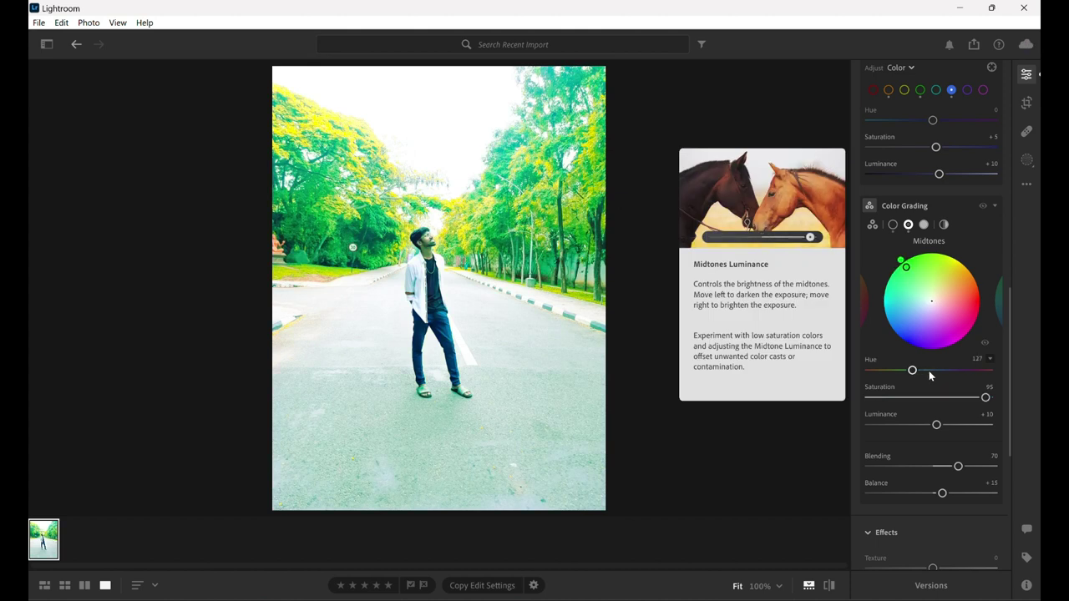
pyautogui.press('Left')
pyautogui.press('Left')
pyautogui.press('Left')
pyautogui.press('Left')
pyautogui.press('Left')
pyautogui.press('Left')
pyautogui.press('Left')
pyautogui.press('Left')
pyautogui.press('Left')
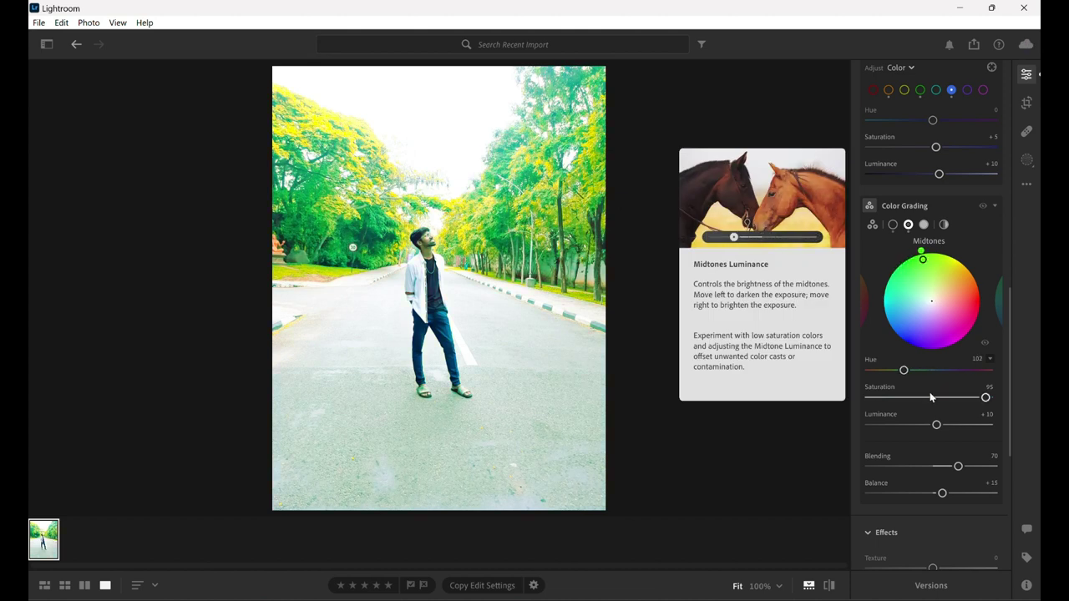
pyautogui.press('Left')
pyautogui.press('Left')
pyautogui.press('Left')
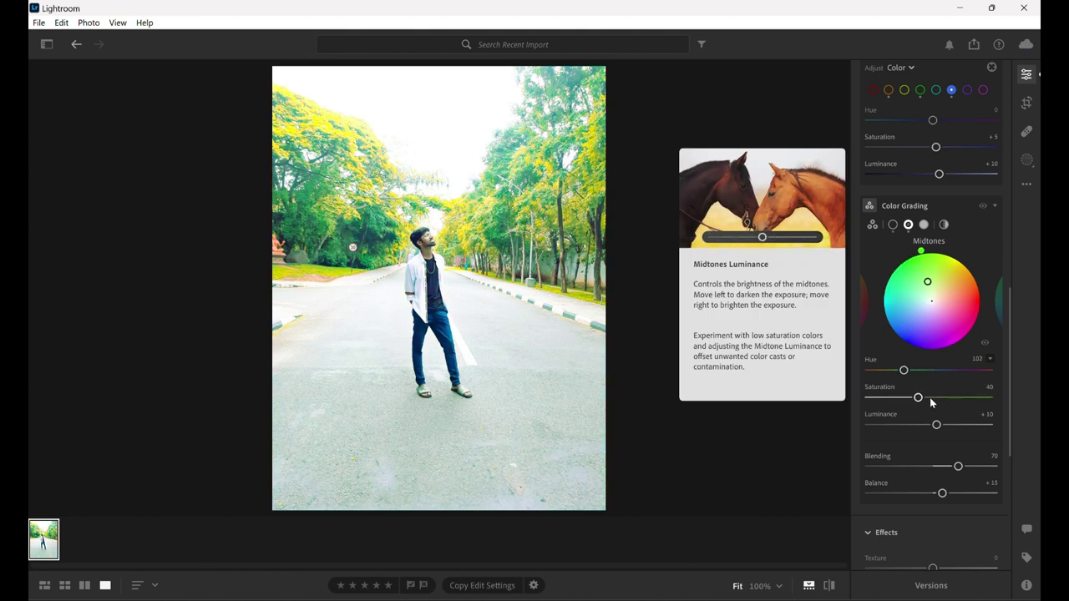
pyautogui.press('Left')
pyautogui.press('Left')
pyautogui.press('Left')
pyautogui.press('Left')
pyautogui.press('Left')
pyautogui.press('Left')
pyautogui.press('Left')
pyautogui.press('Left')
pyautogui.press('Left')
pyautogui.press('Right')
pyautogui.press('Right')
pyautogui.press('Right')
# Step: Grade the highlights to Hue 25, Saturation 30 and Luminance −20
pyautogui.click(923, 224)
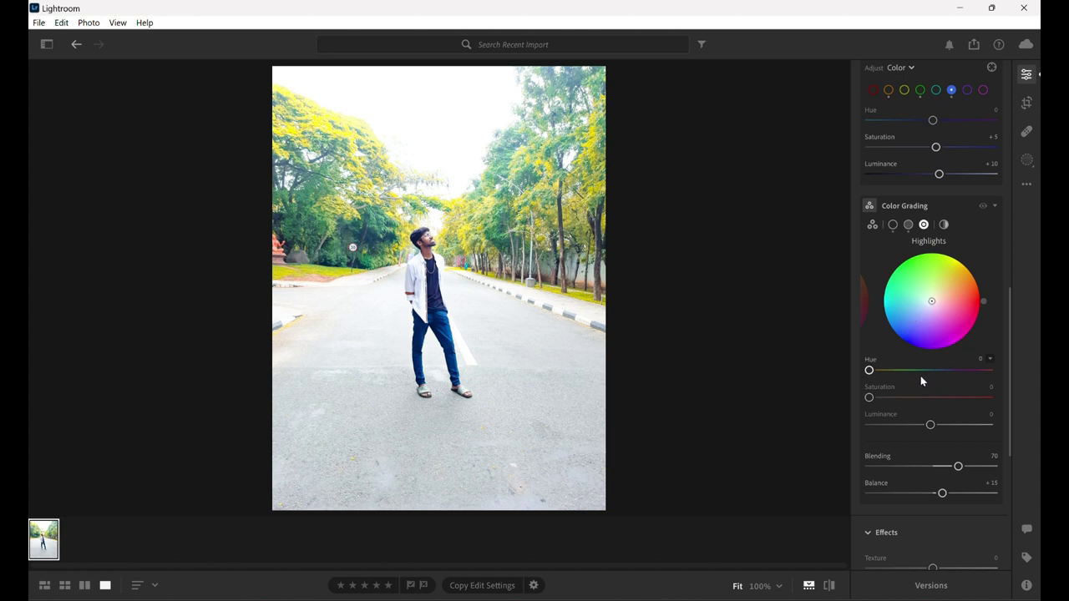
pyautogui.press('Right')
pyautogui.press('Right')
pyautogui.press('Right')
pyautogui.press('Right')
pyautogui.press('Right')
pyautogui.press('Right')
pyautogui.press('Right')
pyautogui.press('Right')
pyautogui.press('Right')
pyautogui.click(902, 397)
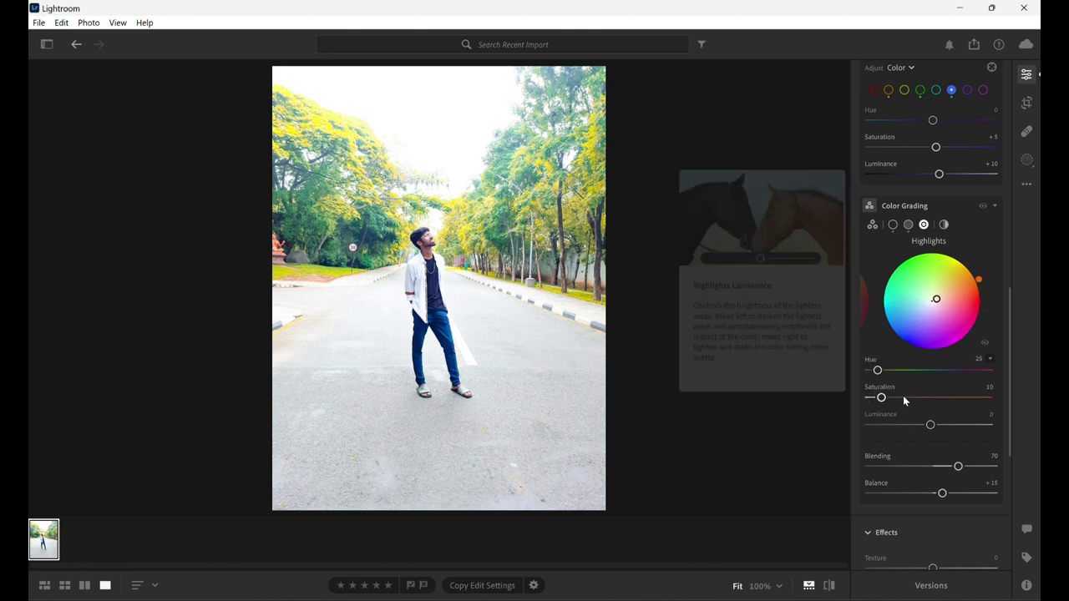
pyautogui.press('Right')
pyautogui.press('Right')
pyautogui.press('Right')
pyautogui.press('Right')
pyautogui.press('Right')
pyautogui.press('Right')
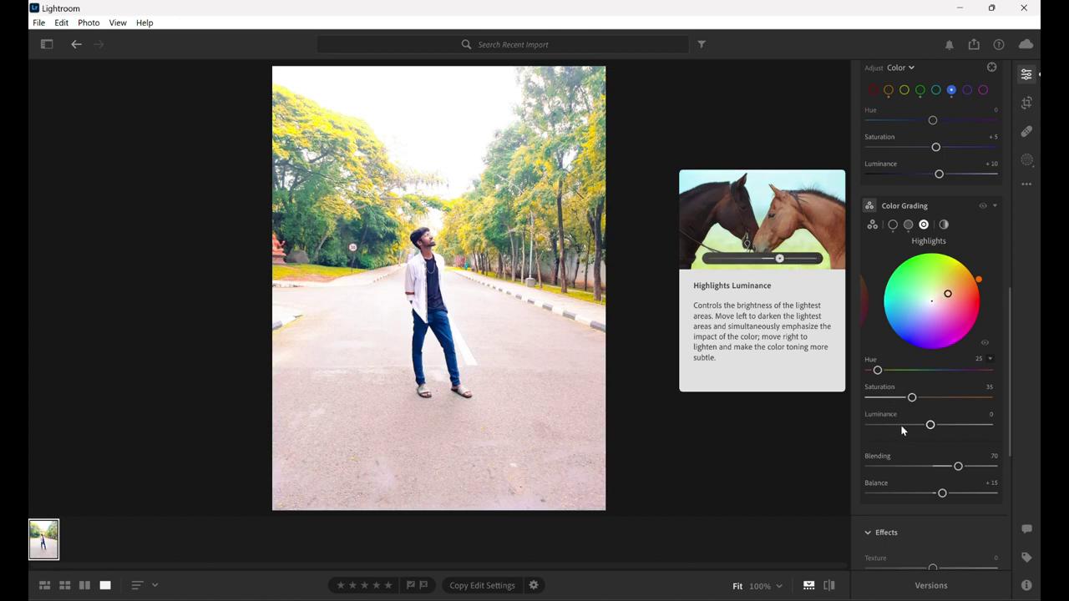
pyautogui.press('Left')
pyautogui.press('Left')
pyautogui.press('Left')
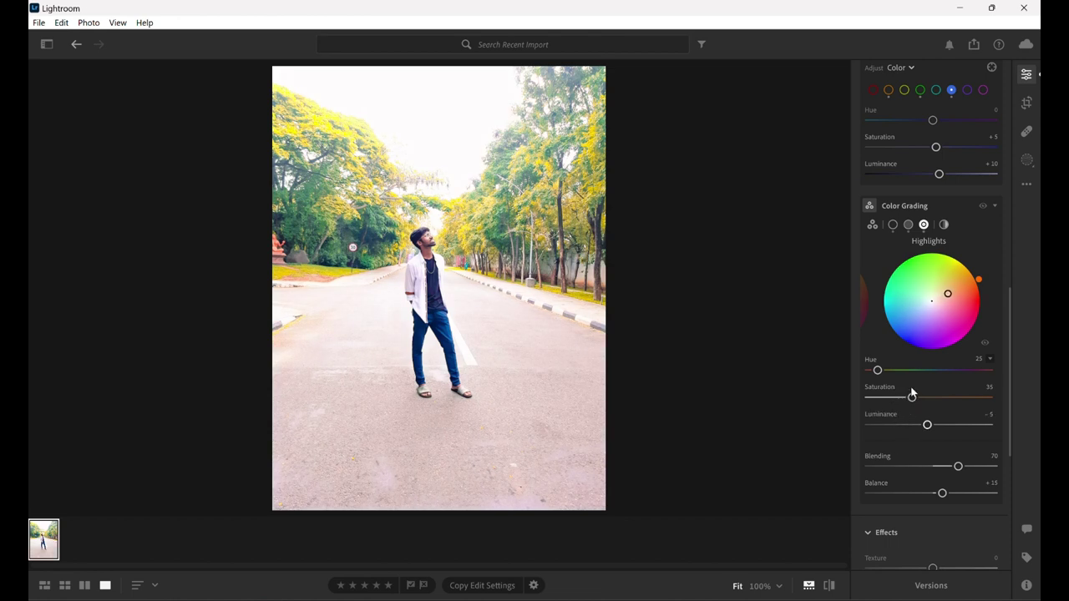
pyautogui.click(911, 398)
pyautogui.press('Left')
pyautogui.press('Left')
pyautogui.press('Left')
pyautogui.click(928, 428)
pyautogui.press('Left')
pyautogui.press('Left')
pyautogui.press('Left')
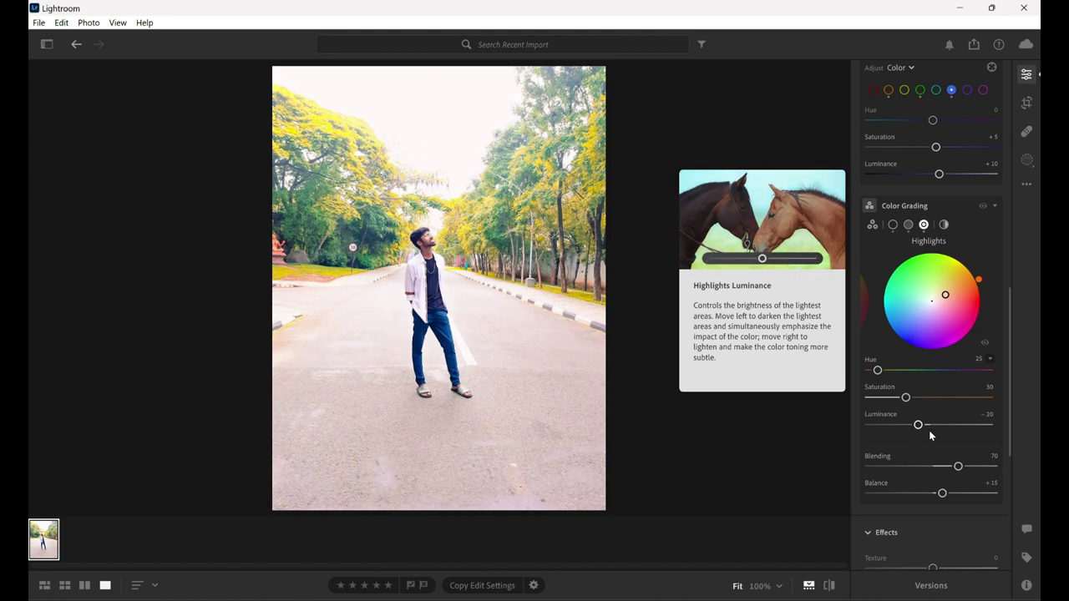
pyautogui.scroll(-4, 956, 359)
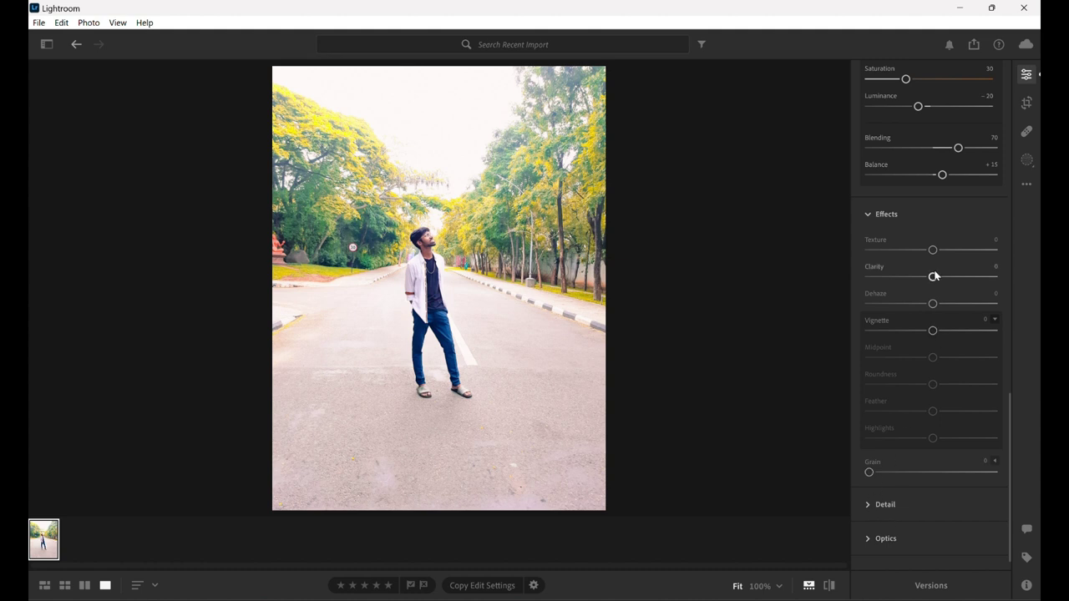
# Step: Set Texture +30, Clarity +20 and Dehaze +20
pyautogui.scroll(3, 935, 251)
pyautogui.scroll(3, 935, 251)
pyautogui.scroll(3, 935, 251)
pyautogui.scroll(3, 934, 276)
pyautogui.scroll(3, 936, 276)
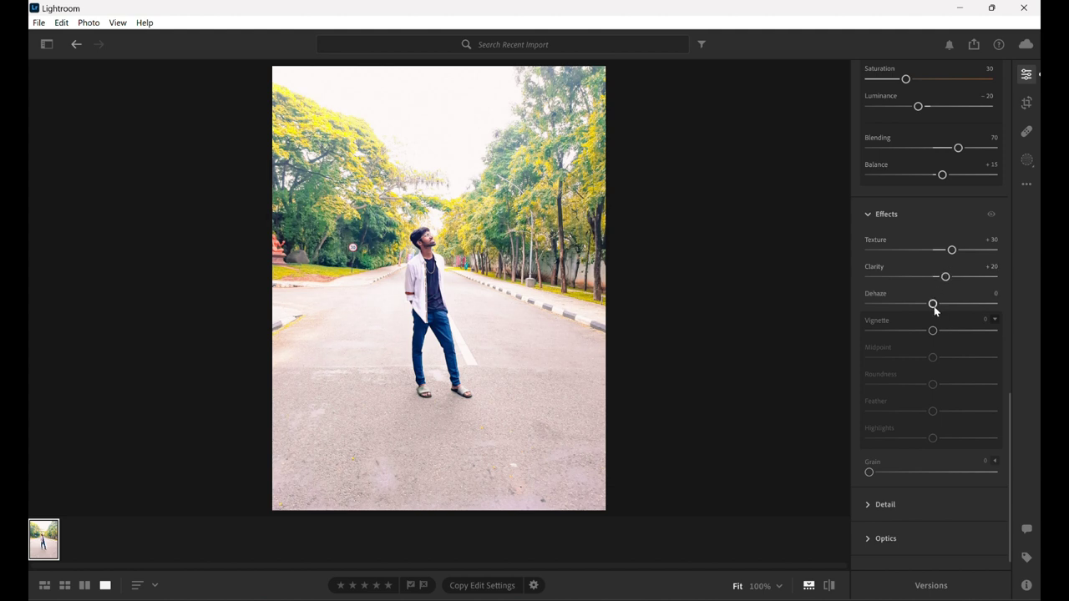
pyautogui.scroll(3, 935, 310)
pyautogui.scroll(3, 934, 311)
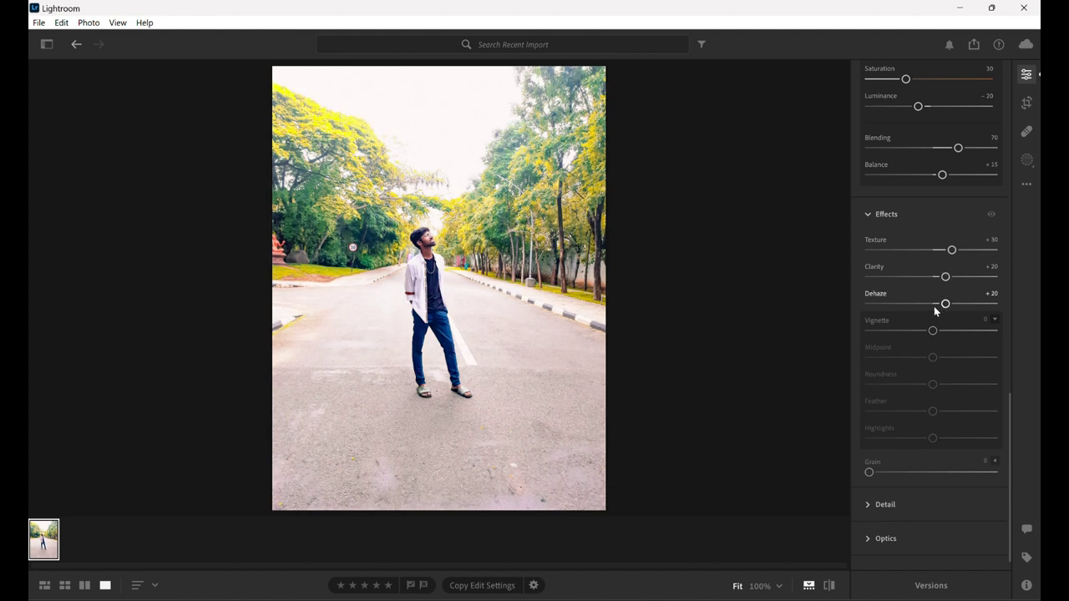
pyautogui.scroll(-5, 932, 331)
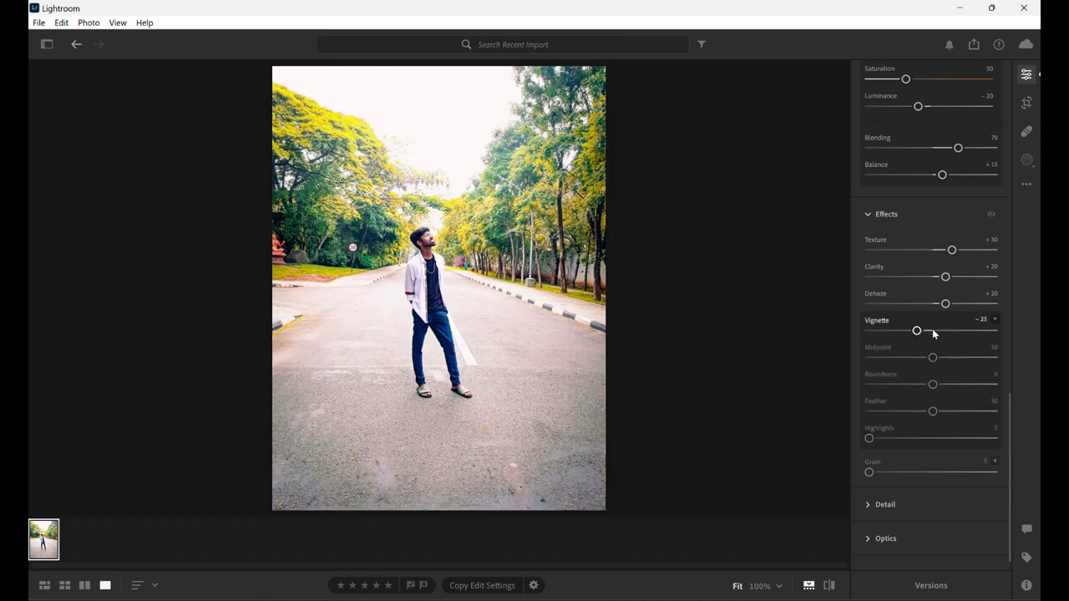
# Step: Add a −50 vignette with Midpoint 30, Roundness −10 and Feather 65
pyautogui.press('Down')
pyautogui.press('Down')
pyautogui.press('Down')
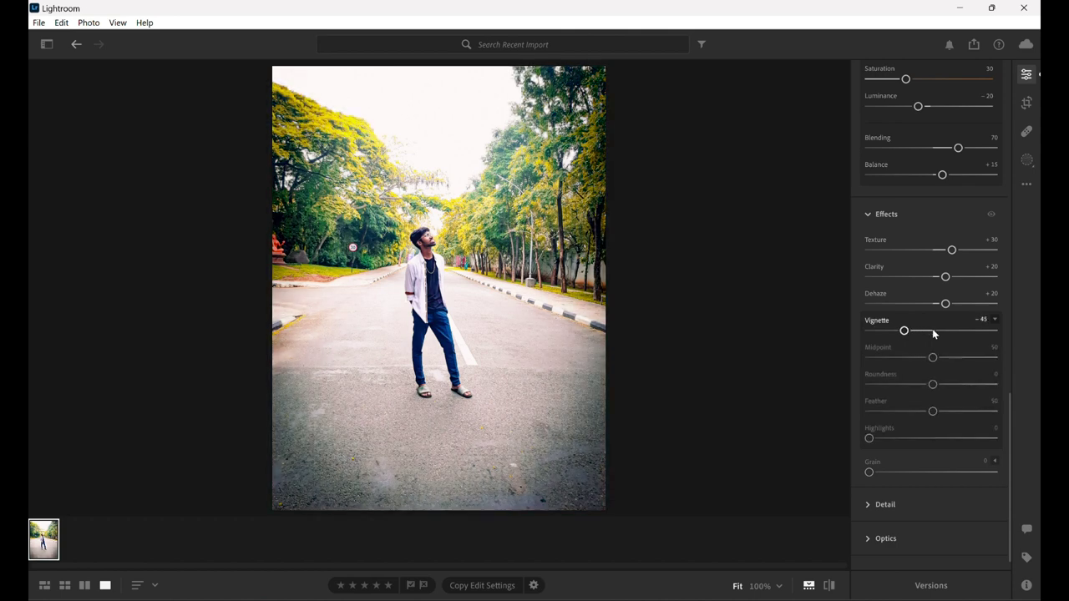
pyautogui.press('Down')
pyautogui.press('Down')
pyautogui.press('Down')
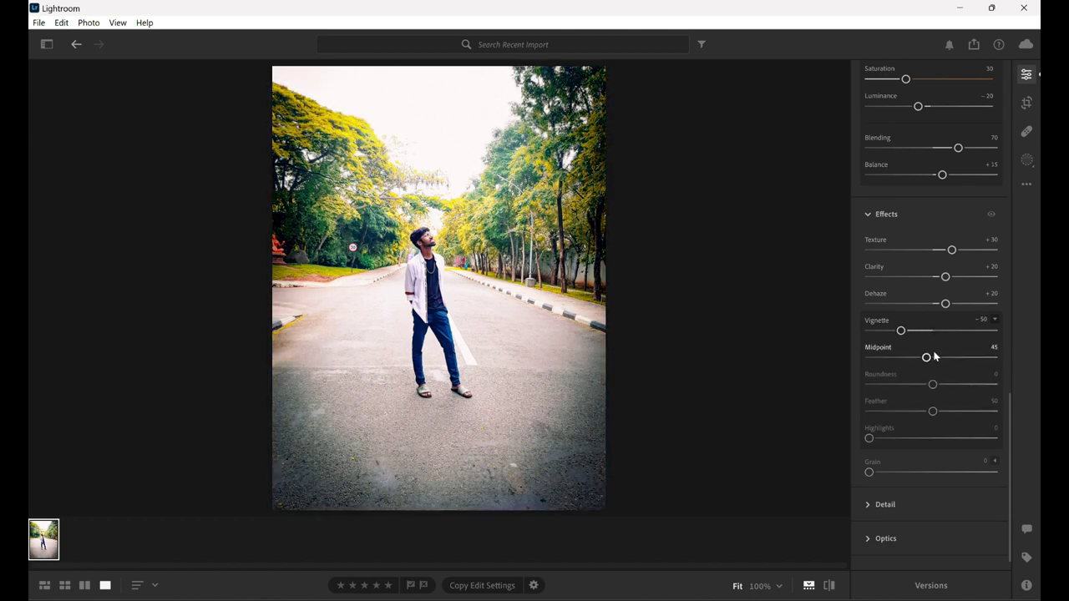
pyautogui.press('Down')
pyautogui.press('Down')
pyautogui.press('Down')
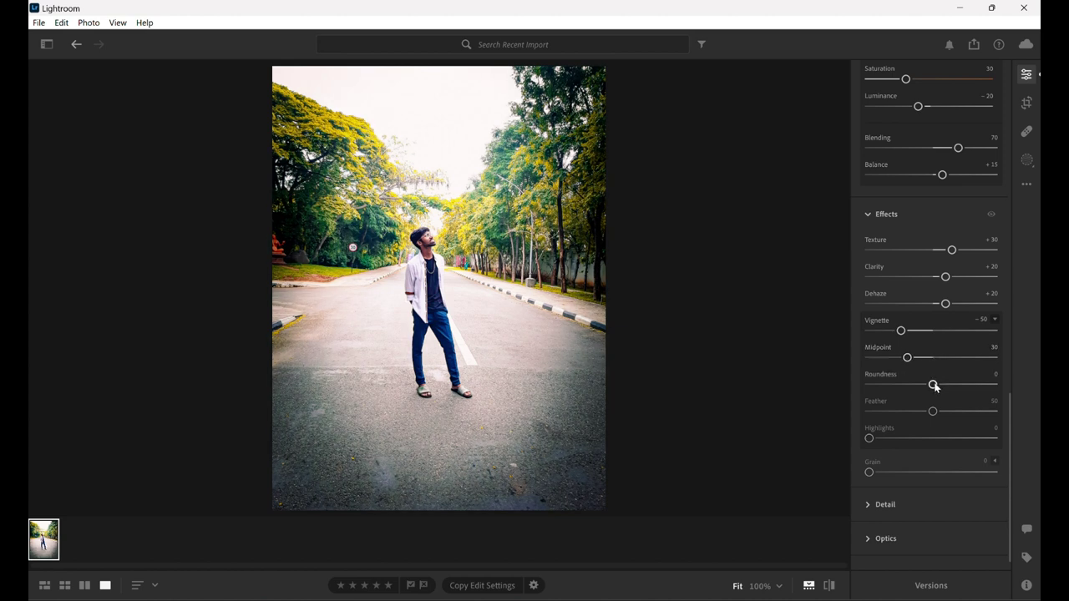
pyautogui.moveTo(932, 385); pyautogui.dragTo(926, 385)
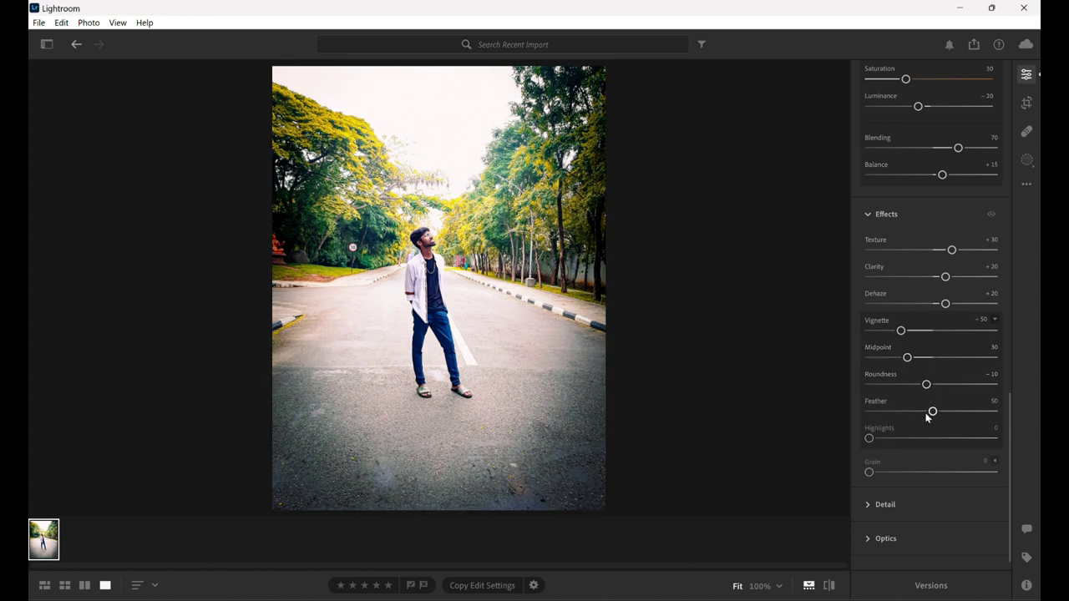
pyautogui.press('Up')
pyautogui.press('Up')
pyautogui.press('Up')
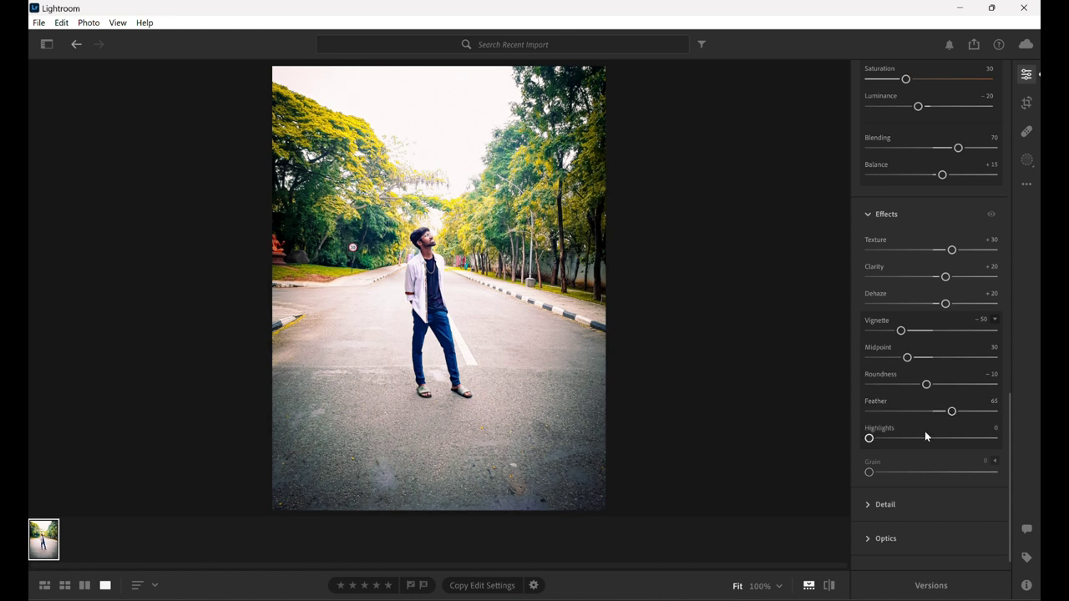
pyautogui.scroll(-1, 924, 431)
# Step: Set Sharpening 30 with Masking 10 and enable Remove Chromatic Aberration
pyautogui.click(873, 483)
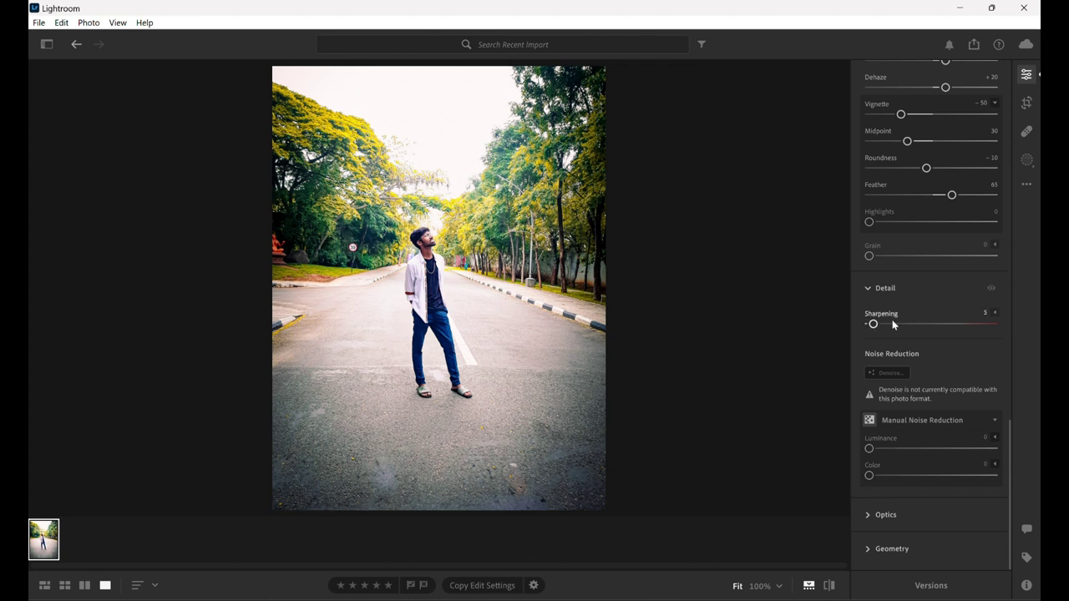
pyautogui.press('Up')
pyautogui.press('Up')
pyautogui.press('Up')
pyautogui.press('Up')
pyautogui.press('Up')
pyautogui.press('Up')
pyautogui.press('Up')
pyautogui.press('Up')
pyautogui.press('Up')
pyautogui.press('Up')
pyautogui.press('Up')
pyautogui.press('Up')
pyautogui.press('Up')
pyautogui.press('Up')
pyautogui.press('Up')
pyautogui.press('Down')
pyautogui.press('Down')
pyautogui.press('Down')
pyautogui.press('Down')
pyautogui.press('Down')
pyautogui.press('Down')
pyautogui.click(994, 312)
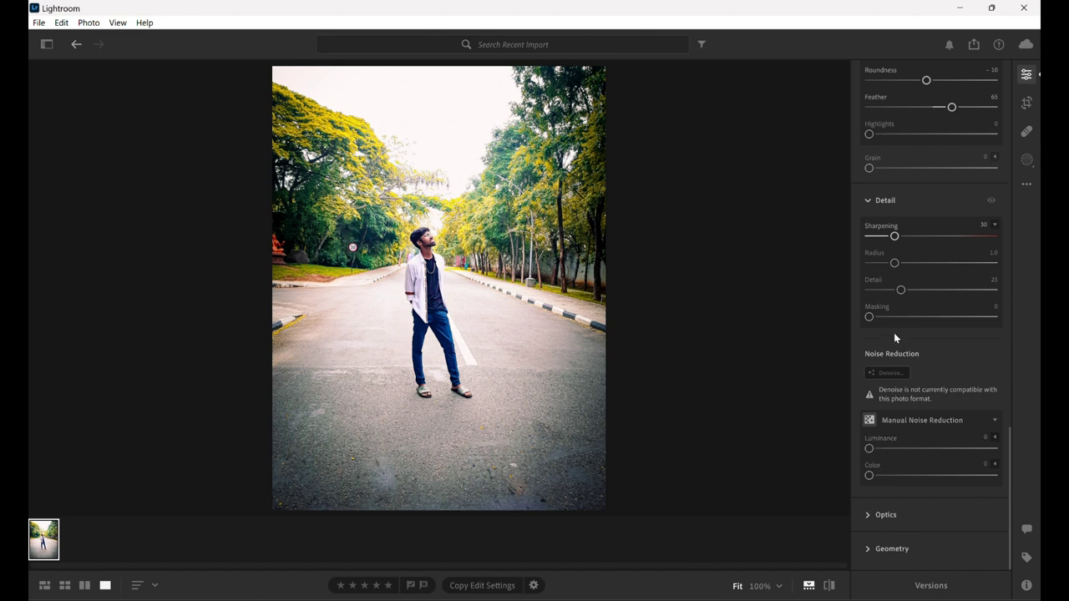
pyautogui.click(868, 318)
pyautogui.press('Up')
pyautogui.press('Up')
pyautogui.press('Up')
pyautogui.press('Up')
pyautogui.press('Up')
pyautogui.press('Up')
pyautogui.press('Down')
pyautogui.press('Down')
pyautogui.press('Down')
pyautogui.click(950, 515)
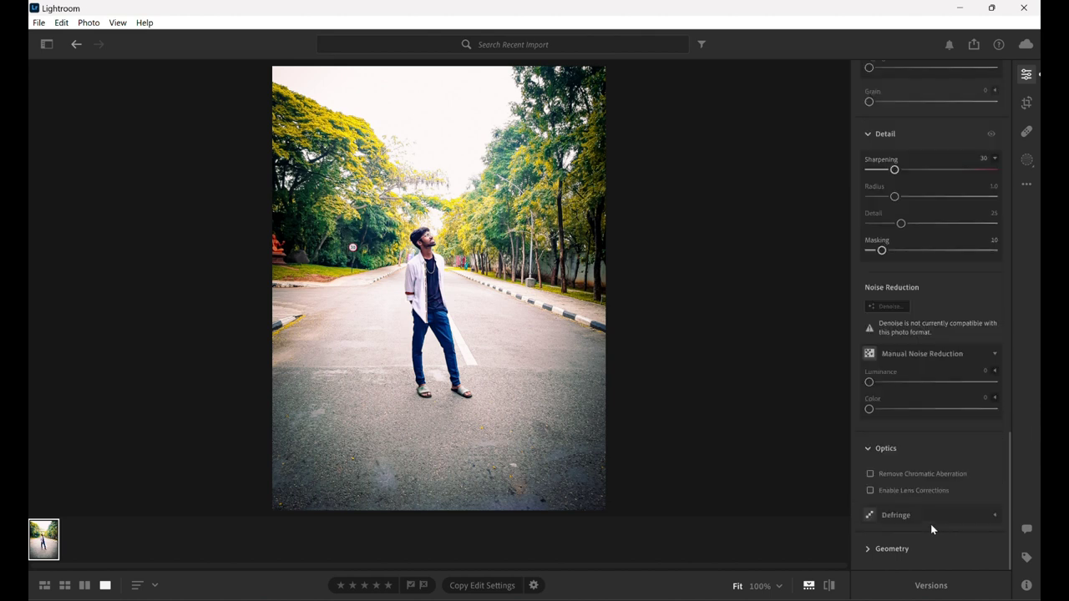
pyautogui.click(869, 474)
# Step: Create a Background mask (Mask 1) and reset all its sliders to zero
pyautogui.click(1026, 160)
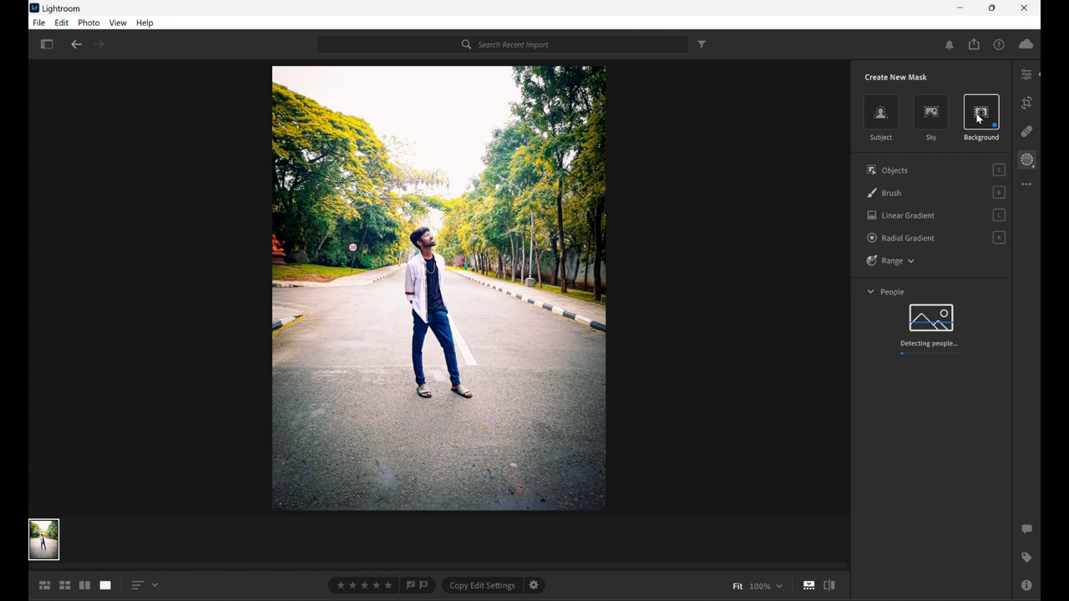
pyautogui.click(977, 118)
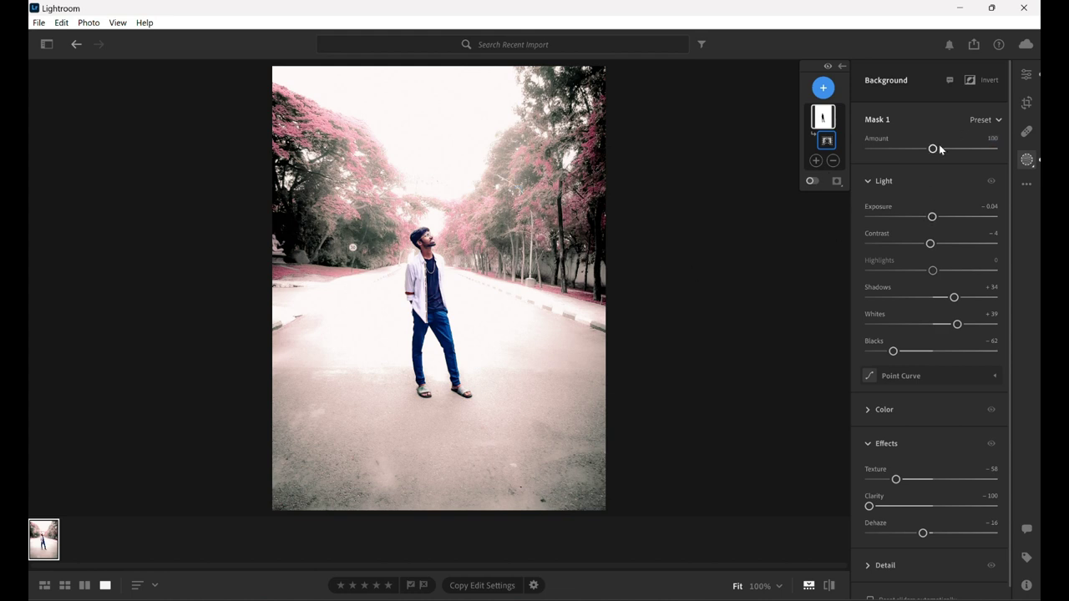
pyautogui.click(987, 120)
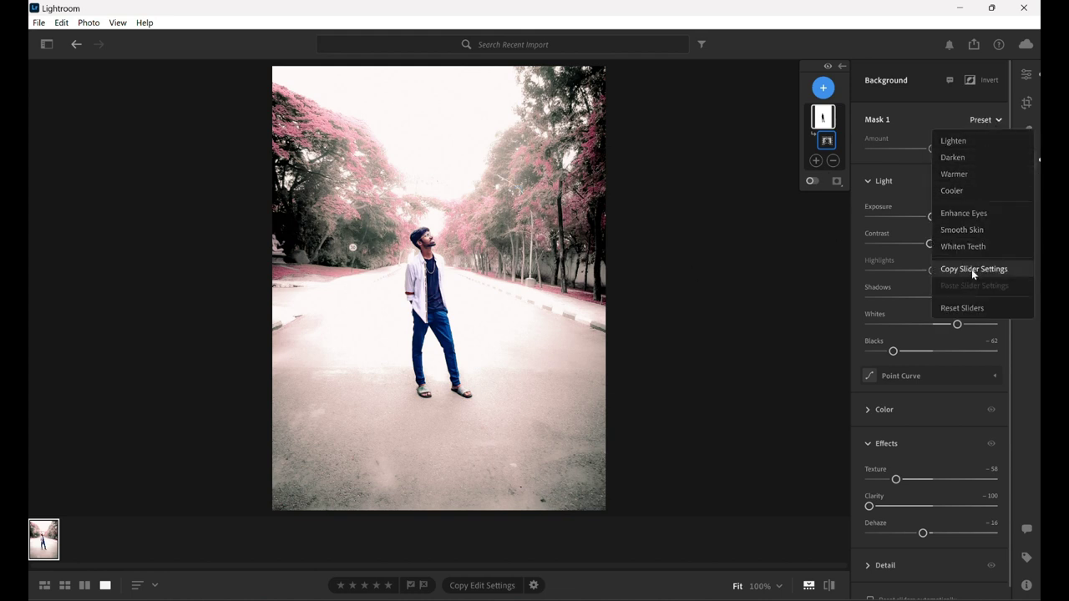
pyautogui.click(970, 309)
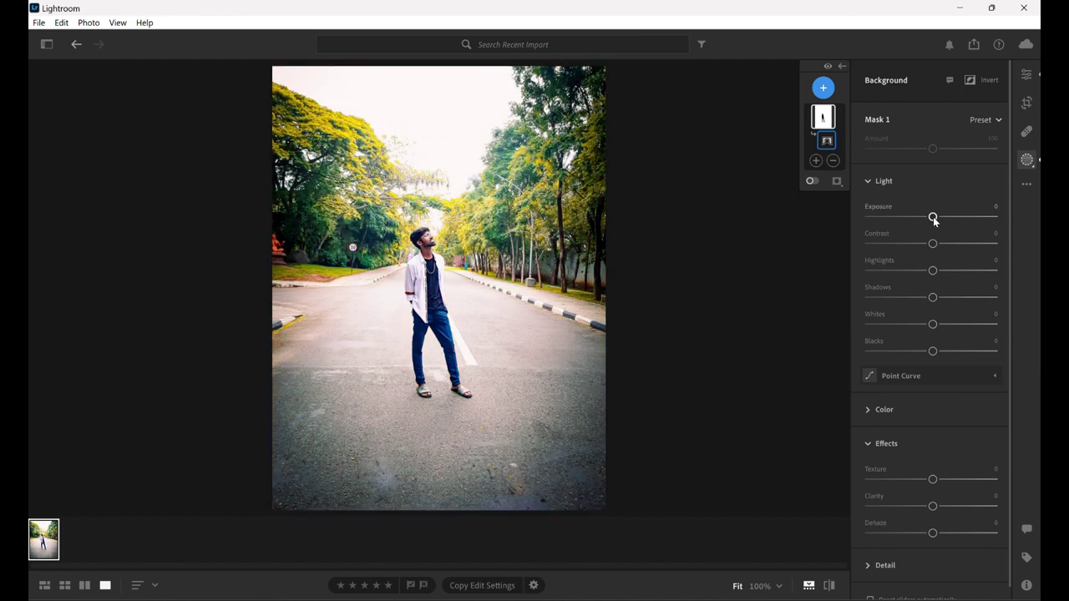
# Step: Darken the mask: Exposure −0.60, Contrast −84, Highlights −55, Shadows −29, Whites −16, Blacks +25
pyautogui.moveTo(933, 217); pyautogui.dragTo(931, 218)
pyautogui.press('Left')
pyautogui.press('Left')
pyautogui.press('Left')
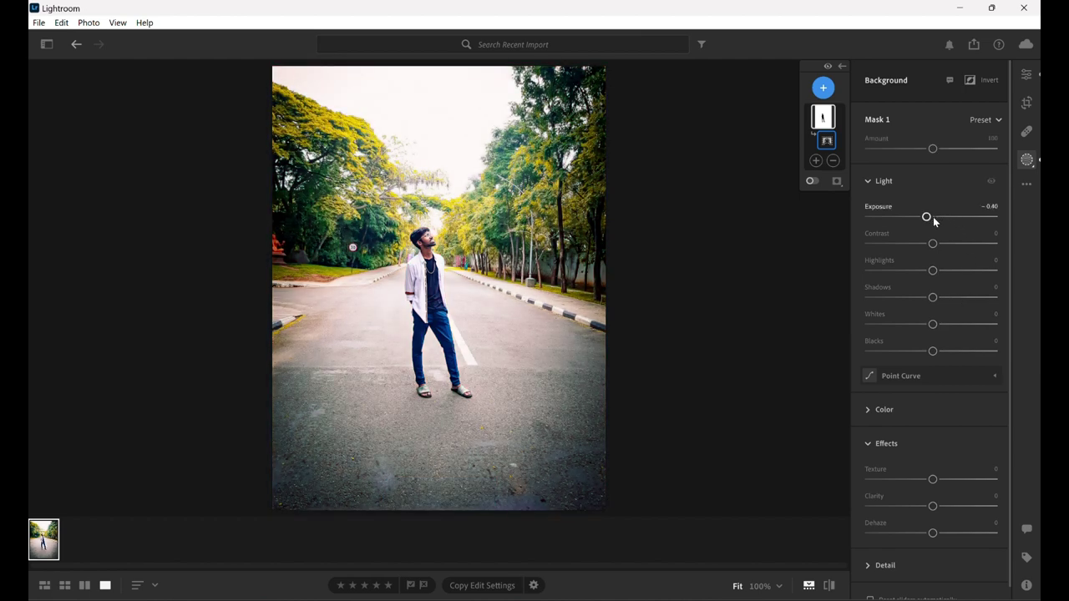
pyautogui.click(932, 243)
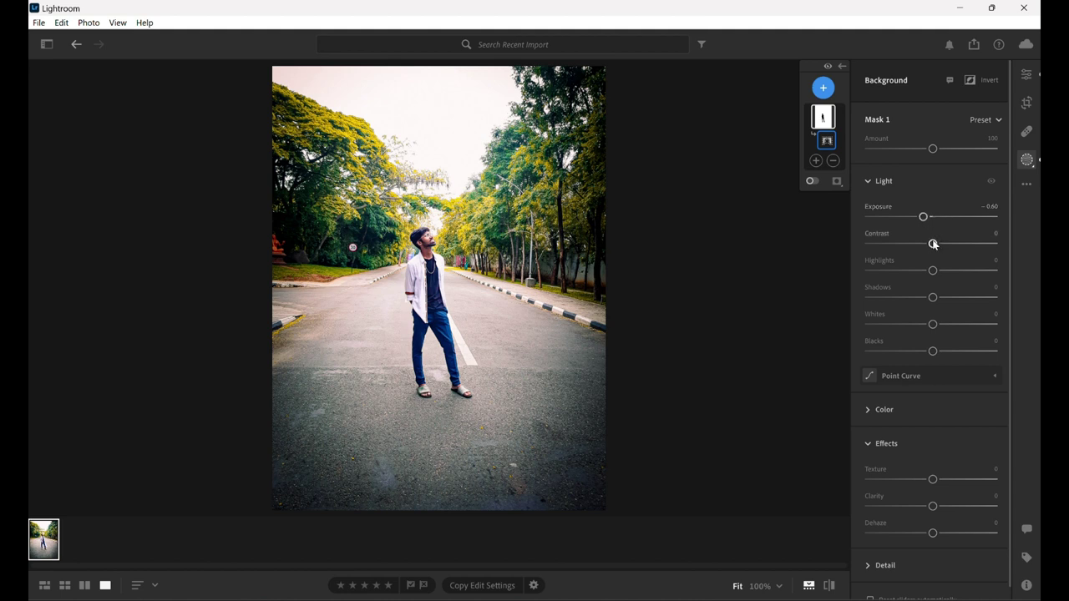
pyautogui.press('Left')
pyautogui.press('Left')
pyautogui.press('Left')
pyautogui.press('Left')
pyautogui.press('Left')
pyautogui.press('Left')
pyautogui.press('Left')
pyautogui.press('Left')
pyautogui.press('Left')
pyautogui.press('Left')
pyautogui.moveTo(884, 242); pyautogui.dragTo(878, 245)
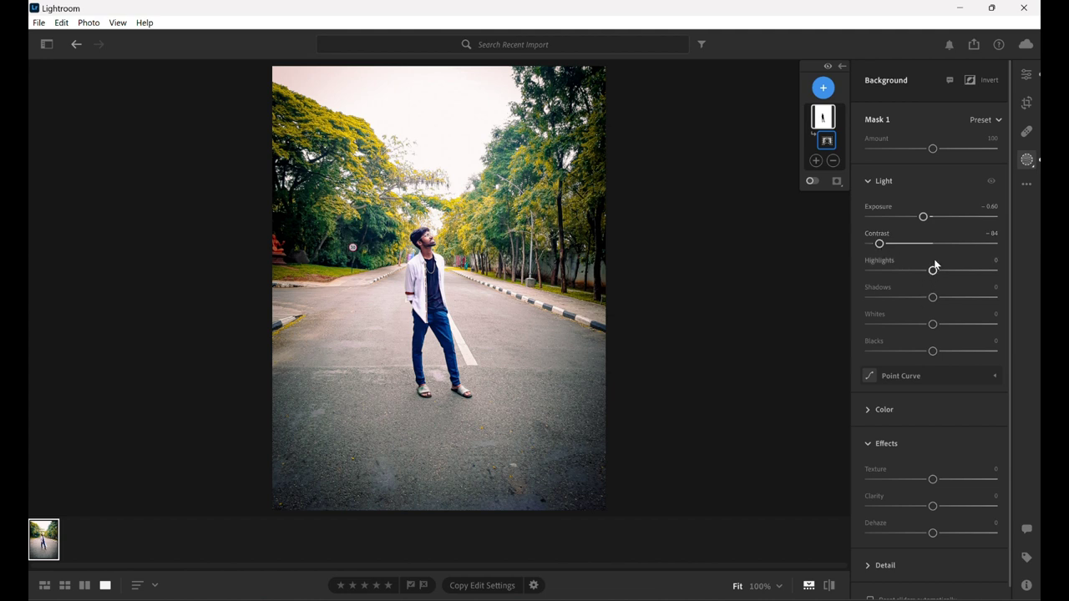
pyautogui.moveTo(932, 268); pyautogui.dragTo(930, 274)
pyautogui.moveTo(931, 273)
pyautogui.mouseDown()
pyautogui.moveTo(898, 273)
pyautogui.moveTo(949, 354)
pyautogui.mouseUp()
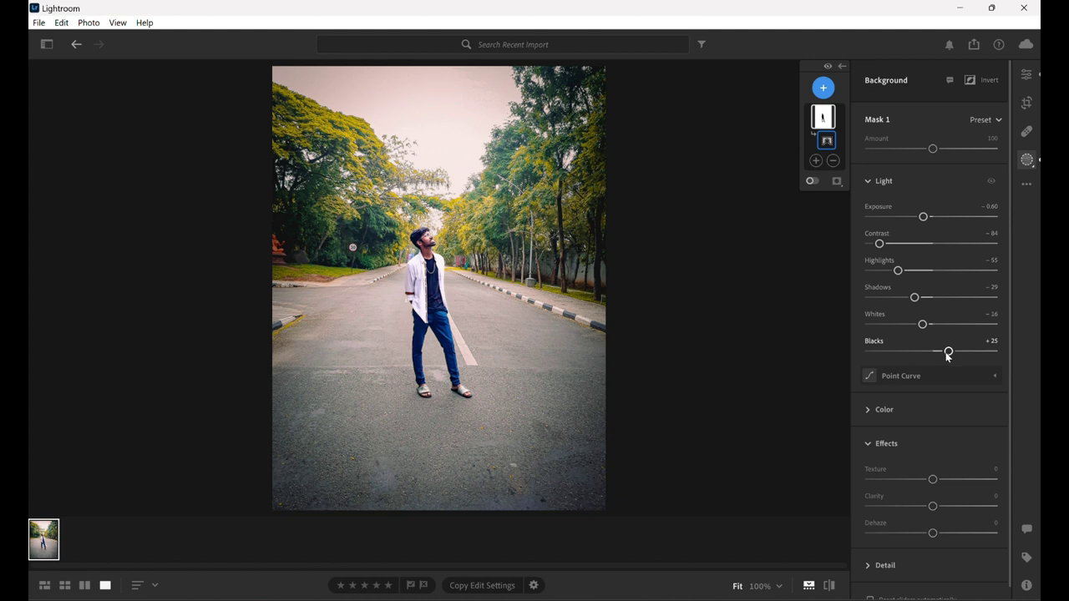
# Step: Set the background mask's Temp −8, Tint +11 and Hue −19.5
pyautogui.click(882, 410)
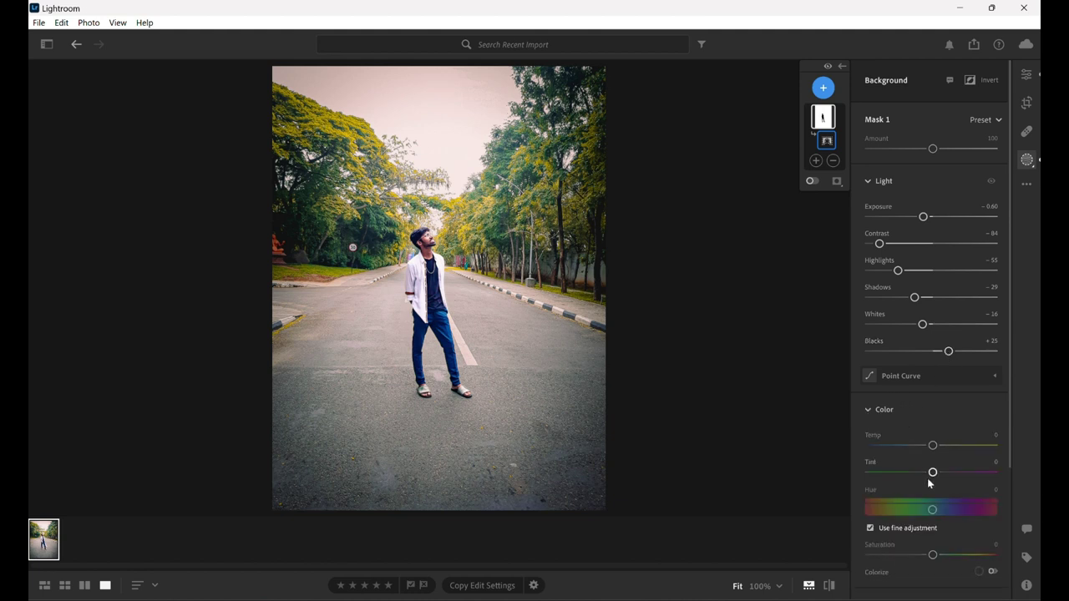
pyautogui.moveTo(933, 444); pyautogui.dragTo(928, 445)
pyautogui.moveTo(930, 477); pyautogui.dragTo(931, 477)
pyautogui.press('Right')
pyautogui.press('Right')
pyautogui.press('Right')
pyautogui.press('Right')
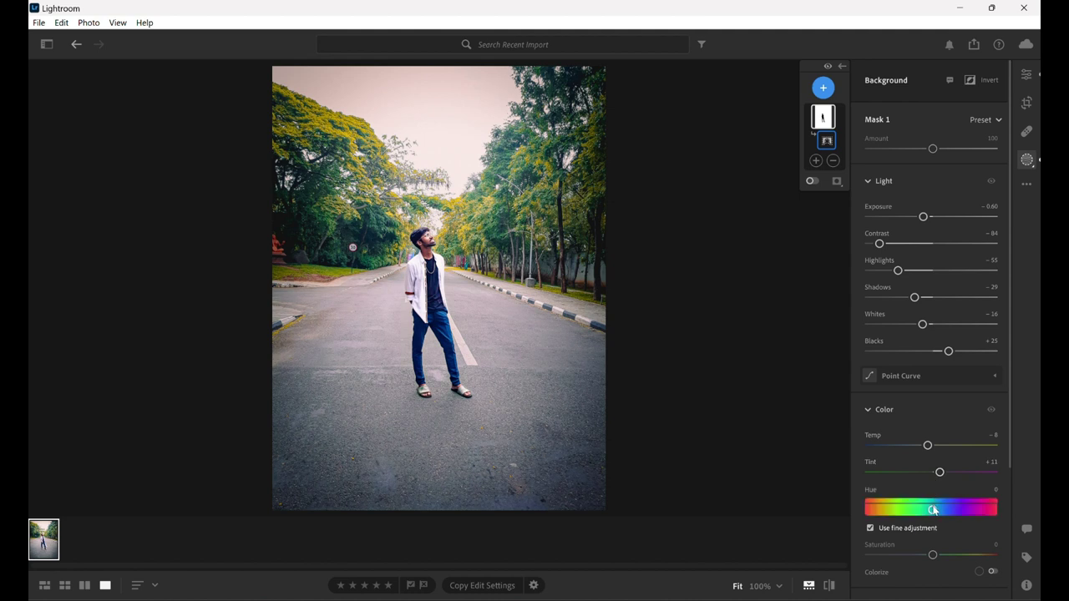
pyautogui.moveTo(932, 509); pyautogui.dragTo(926, 509)
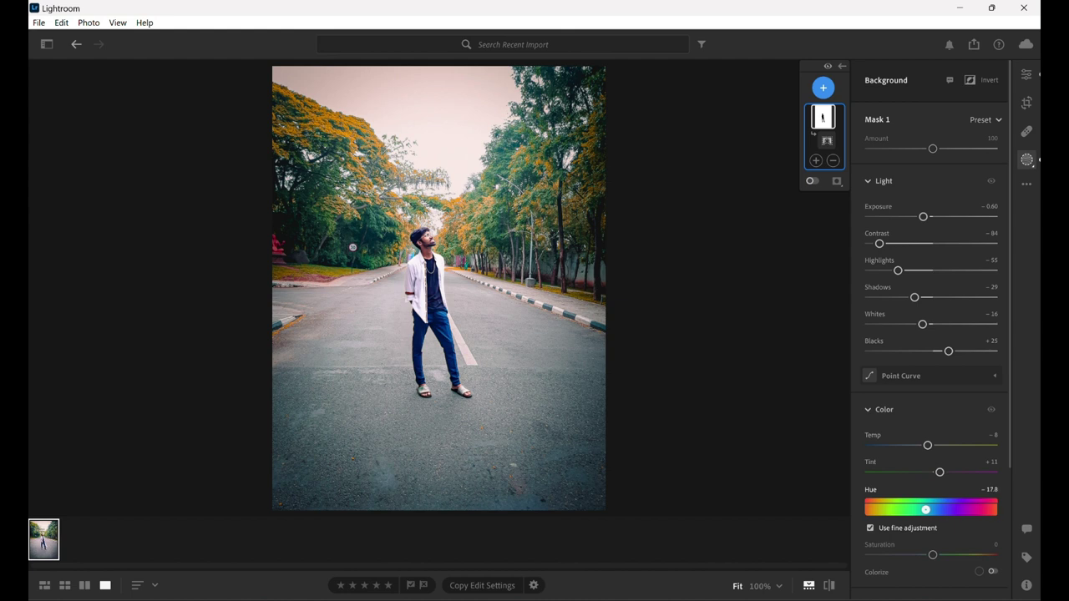
pyautogui.moveTo(924, 510); pyautogui.dragTo(925, 509)
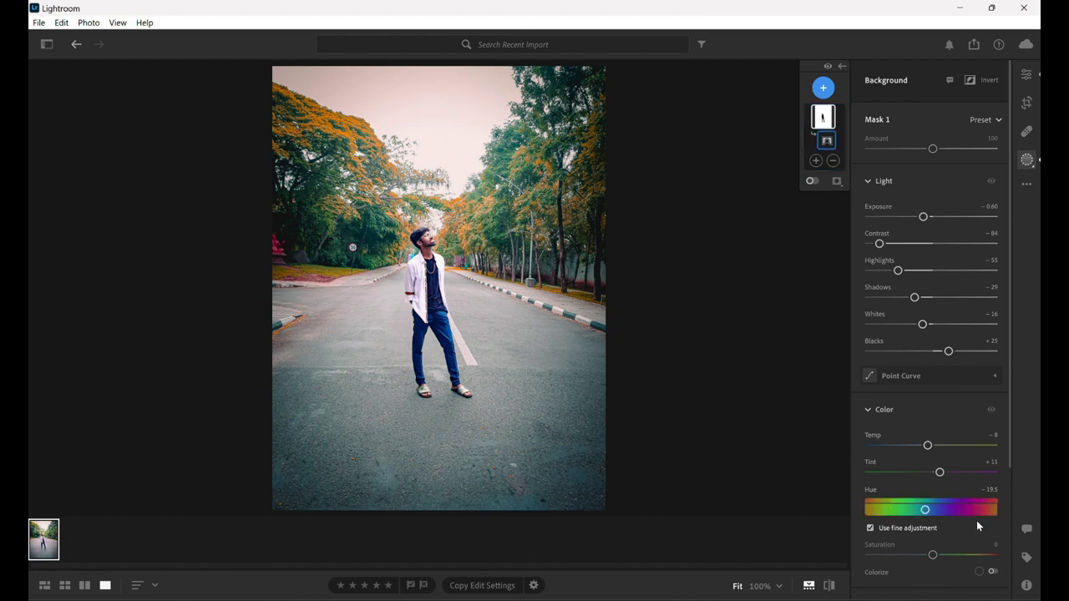
pyautogui.scroll(-3, 974, 534)
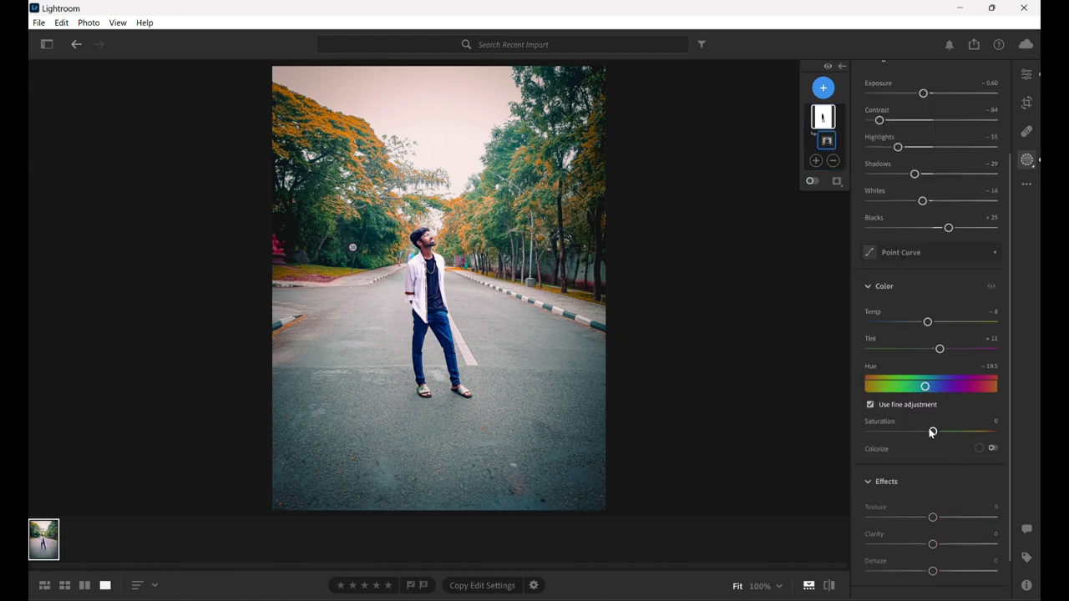
# Step: Give the background mask Saturation +26, Texture −30, Clarity +11 and Sharpness +14
pyautogui.moveTo(933, 431); pyautogui.dragTo(949, 432)
pyautogui.moveTo(933, 518)
pyautogui.mouseDown()
pyautogui.moveTo(893, 516)
pyautogui.moveTo(940, 544)
pyautogui.mouseUp()
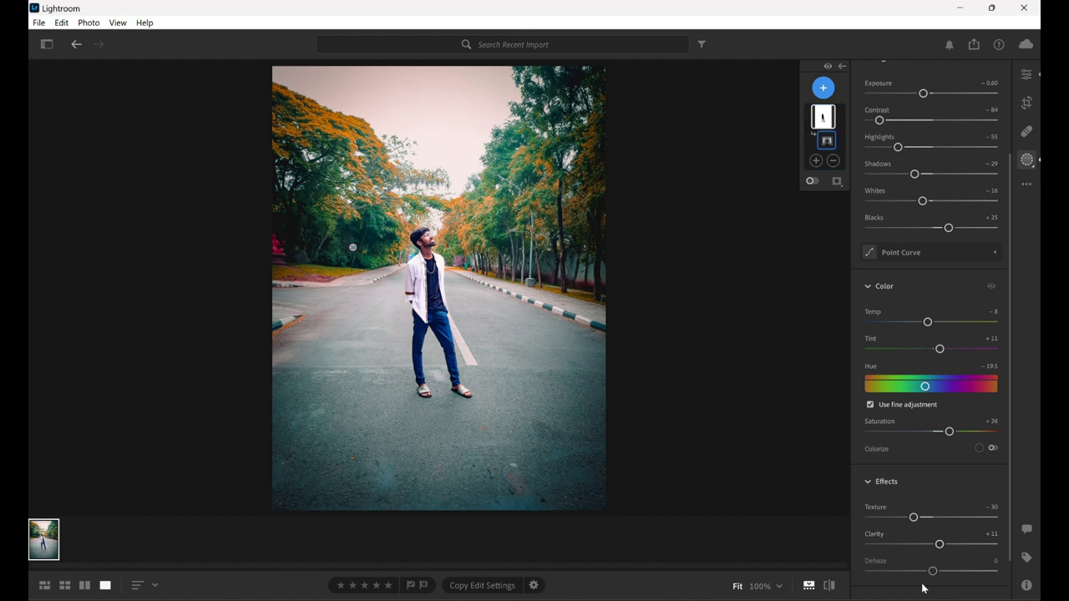
pyautogui.scroll(-1, 944, 554)
pyautogui.scroll(-2, 935, 510)
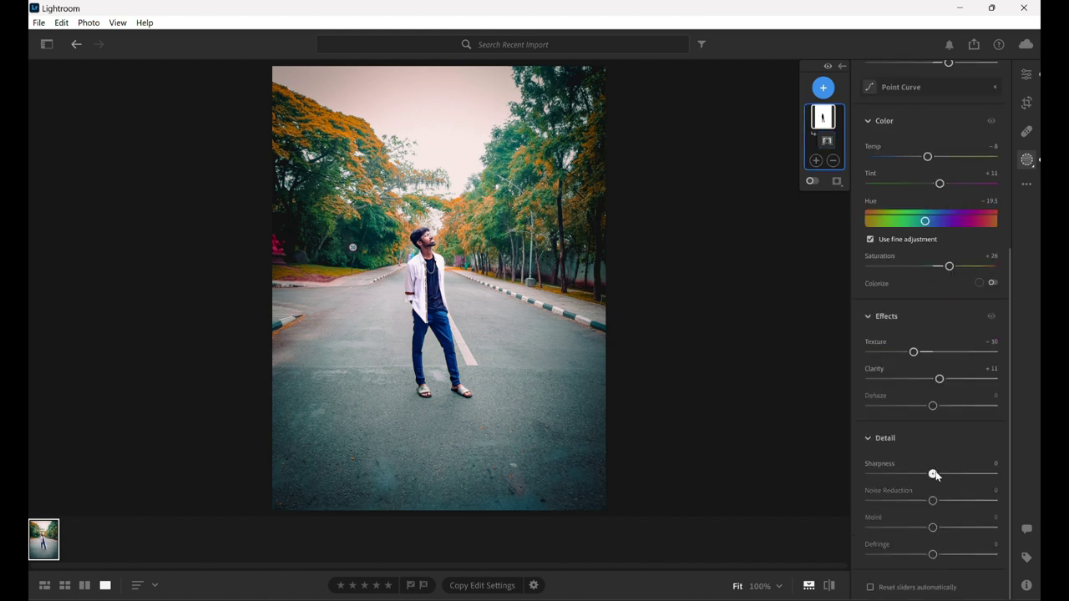
pyautogui.moveTo(934, 475); pyautogui.dragTo(943, 476)
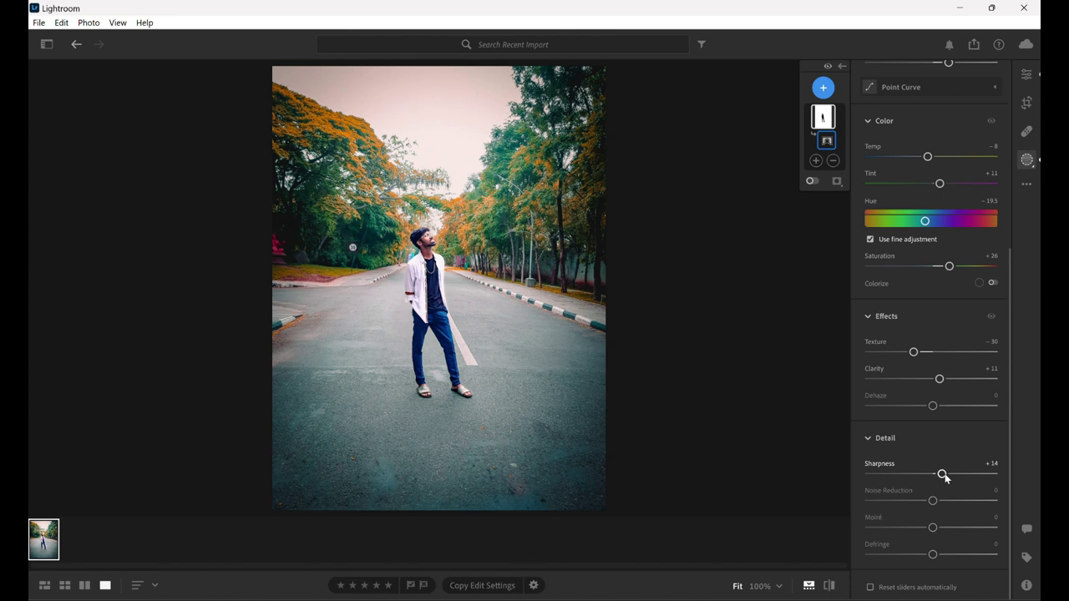
# Step: Exit the background mask to the main adjustments and toggle Show Original to compare the edited photo
pyautogui.click(1027, 76)
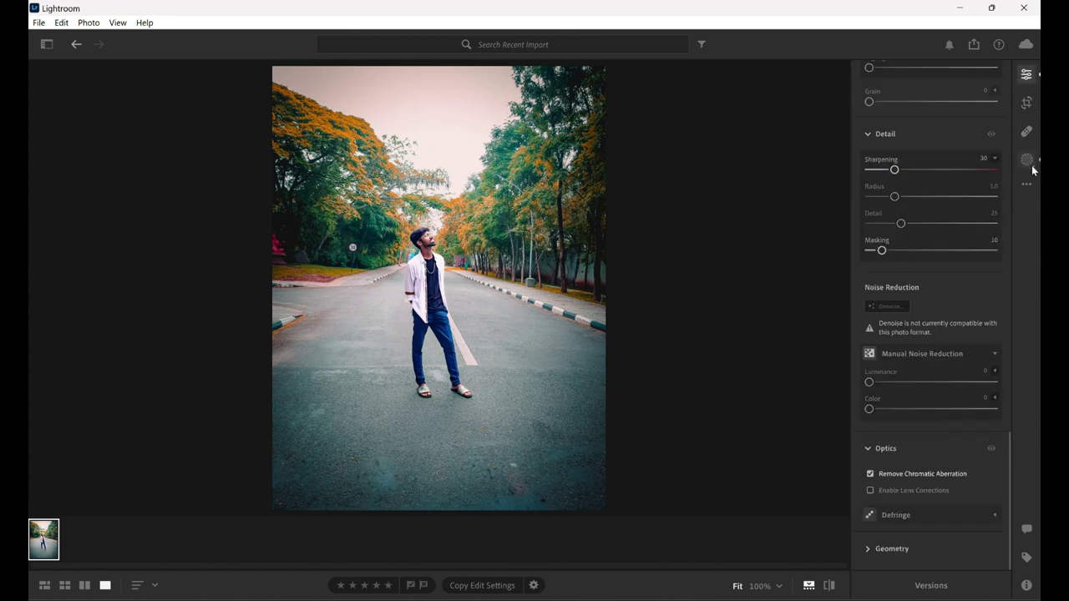
pyautogui.click(830, 588)
pyautogui.click(829, 587)
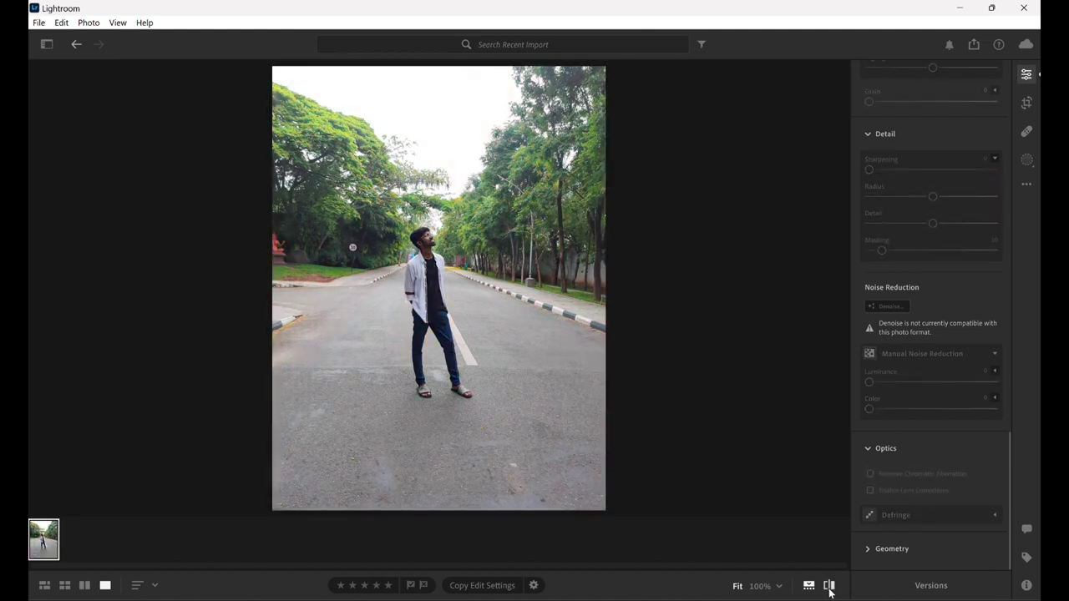
pyautogui.click(829, 587)
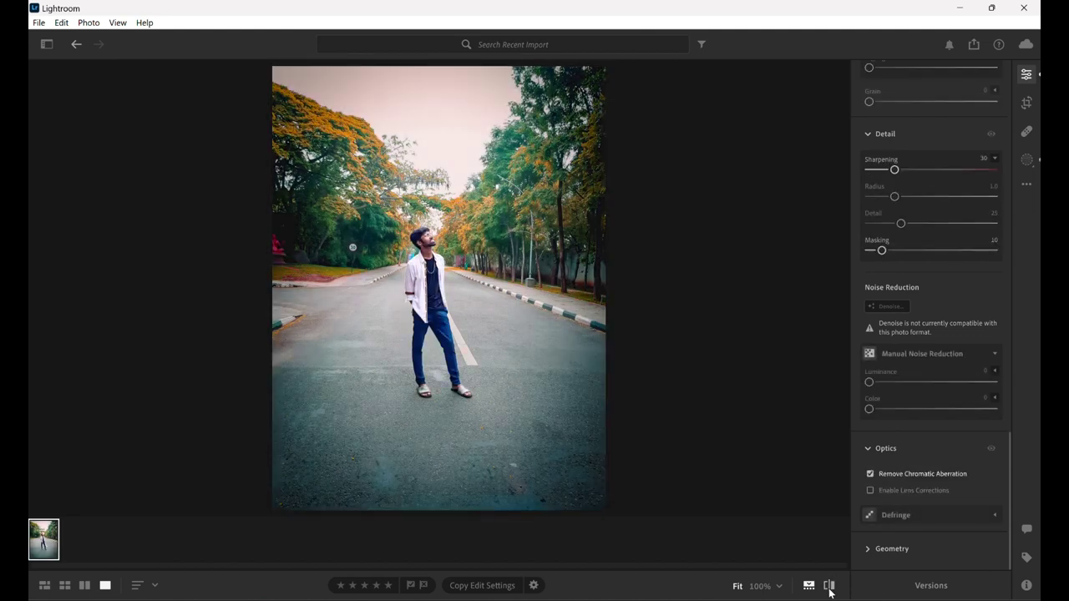